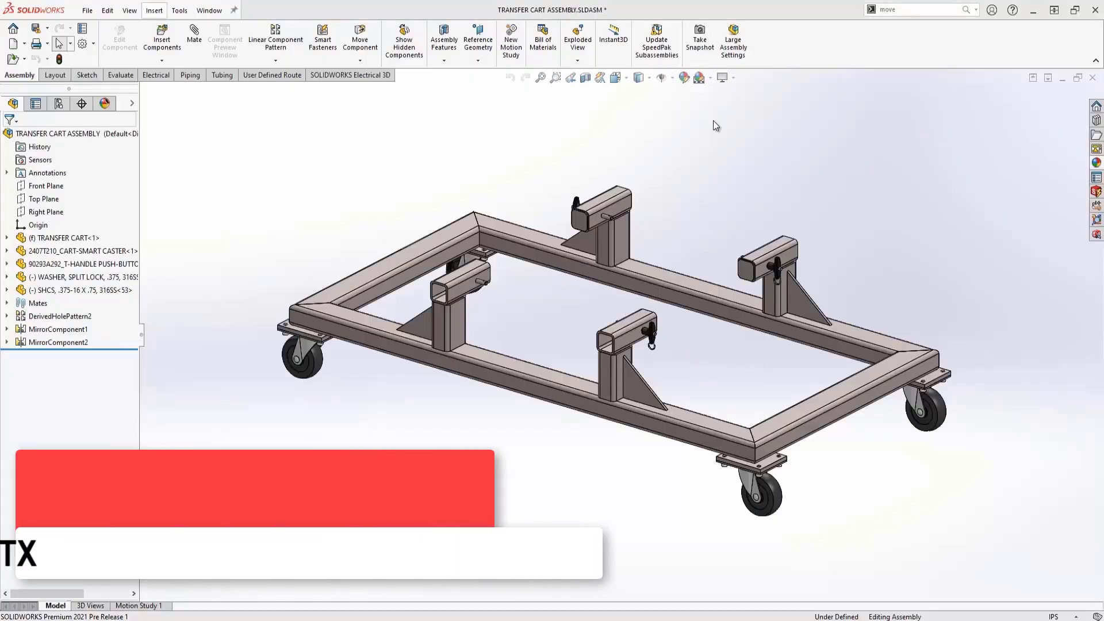
Step: Open TRANSFER CART.SLDPRT from a selected frame face and orbit to a post-to-tube joint
{"action": "left_click", "coordinate": [619, 241]}
{"action": "key", "text": "ctrl+Tab"}
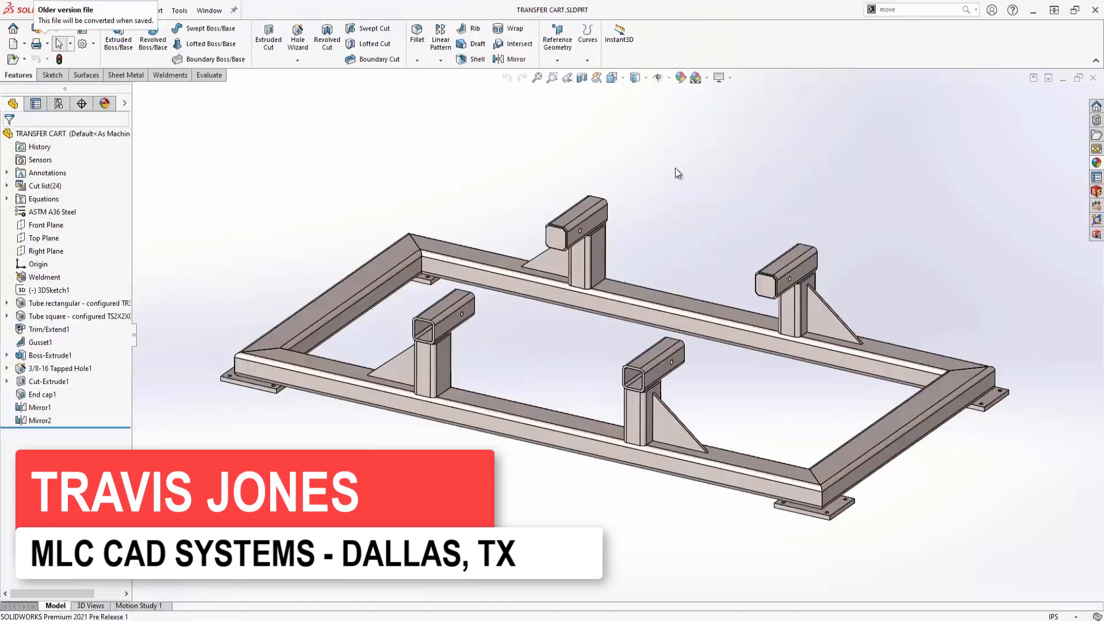
{"action": "mouse_move", "coordinate": [437, 368]}
{"action": "middle_mouse_down"}
{"action": "mouse_move", "coordinate": [397, 350]}
{"action": "mouse_move", "coordinate": [419, 336]}
{"action": "middle_mouse_up"}
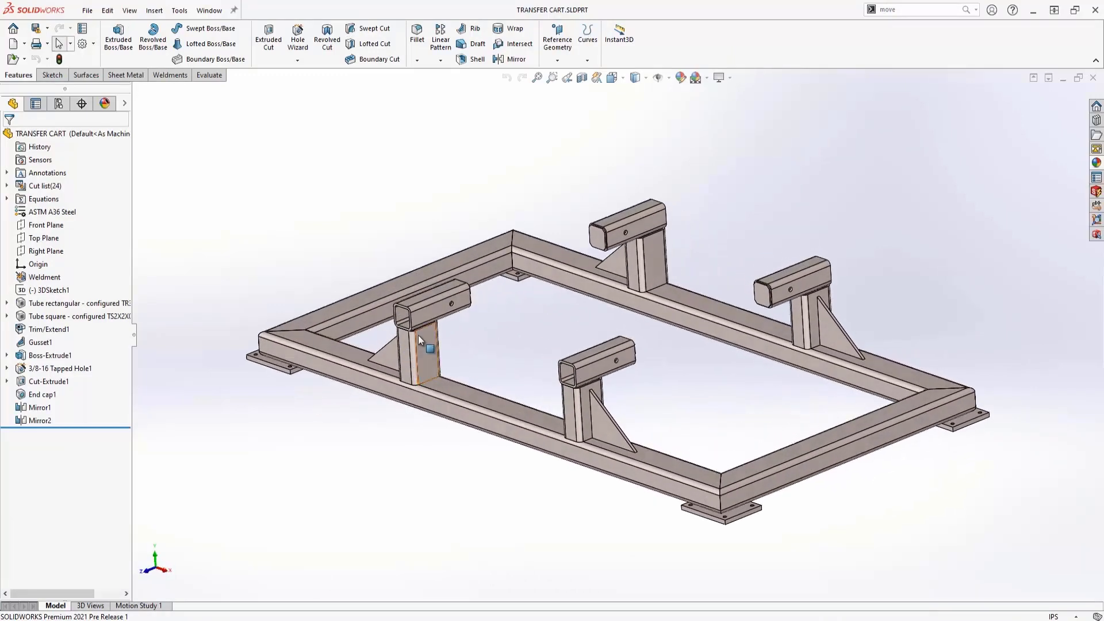
{"action": "scroll", "coordinate": [419, 335], "scroll_direction": "down", "scroll_amount": 5}
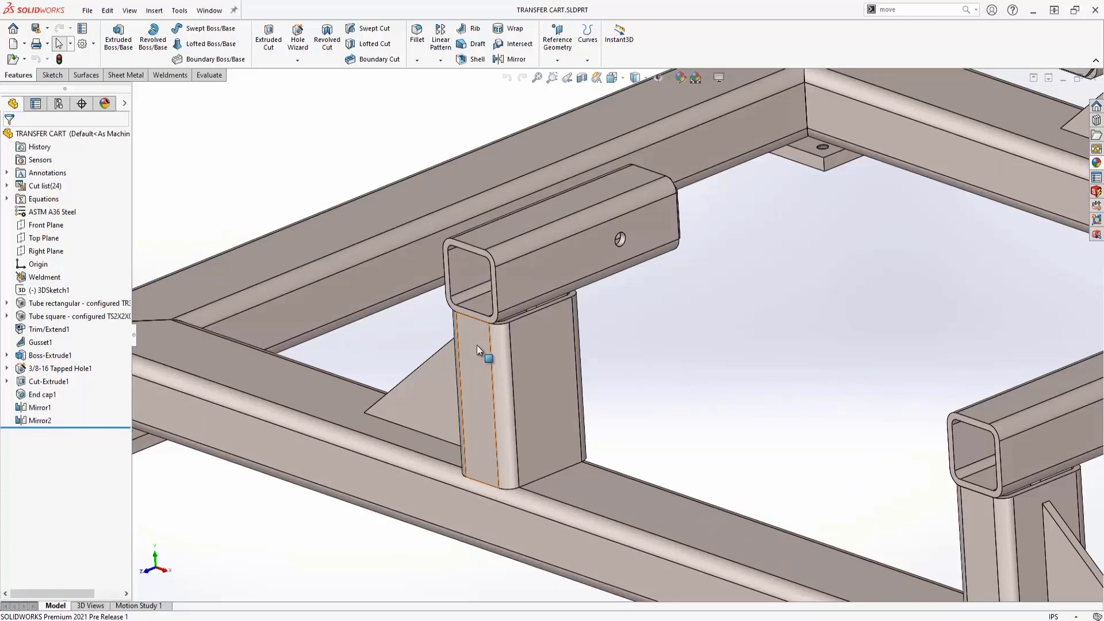
Step: Edit Trim/Extend1 and preview both member-over-member corner types at the post joint
{"action": "left_click", "coordinate": [49, 330]}
{"action": "left_click", "coordinate": [68, 291]}
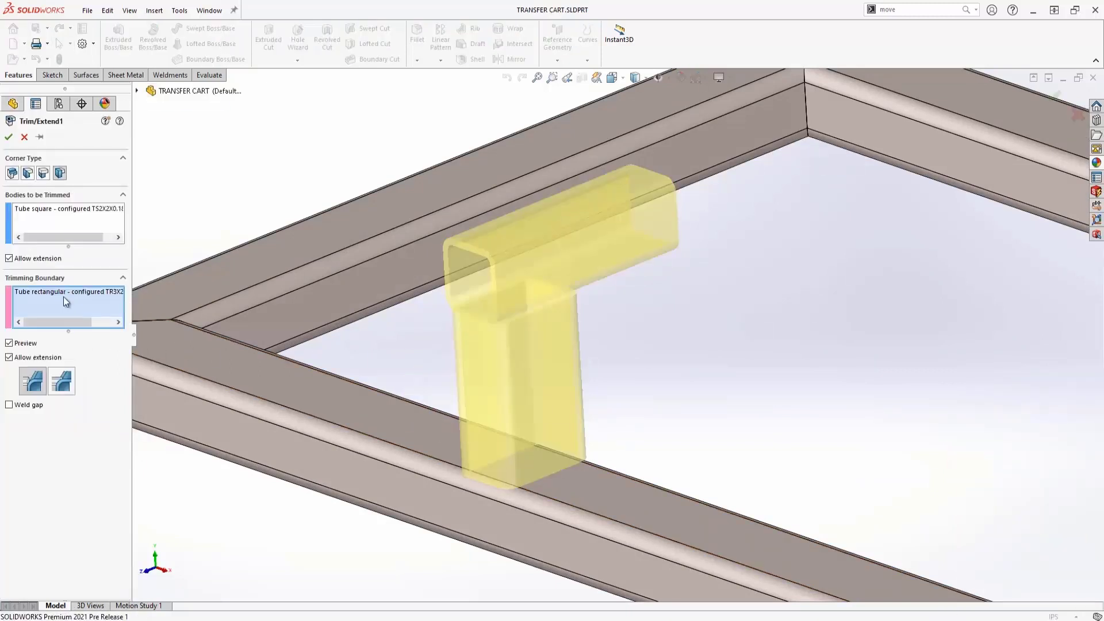
{"action": "left_click", "coordinate": [43, 172]}
{"action": "left_click", "coordinate": [60, 173]}
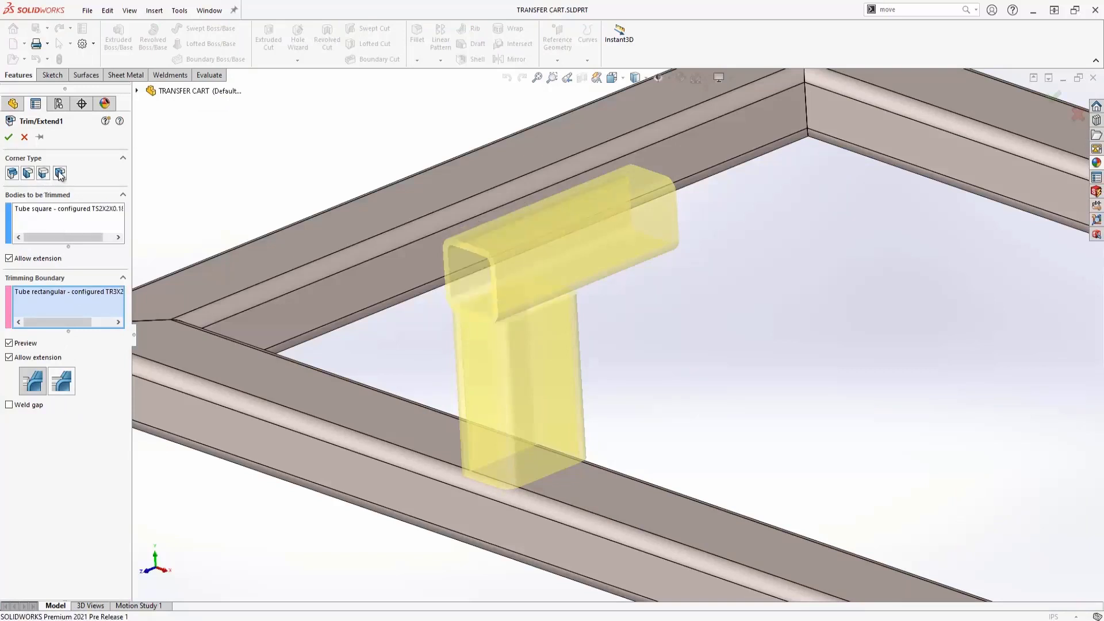
Step: Choose a mitered corner for the tube-to-post joint and accept it
{"action": "left_click", "coordinate": [29, 173]}
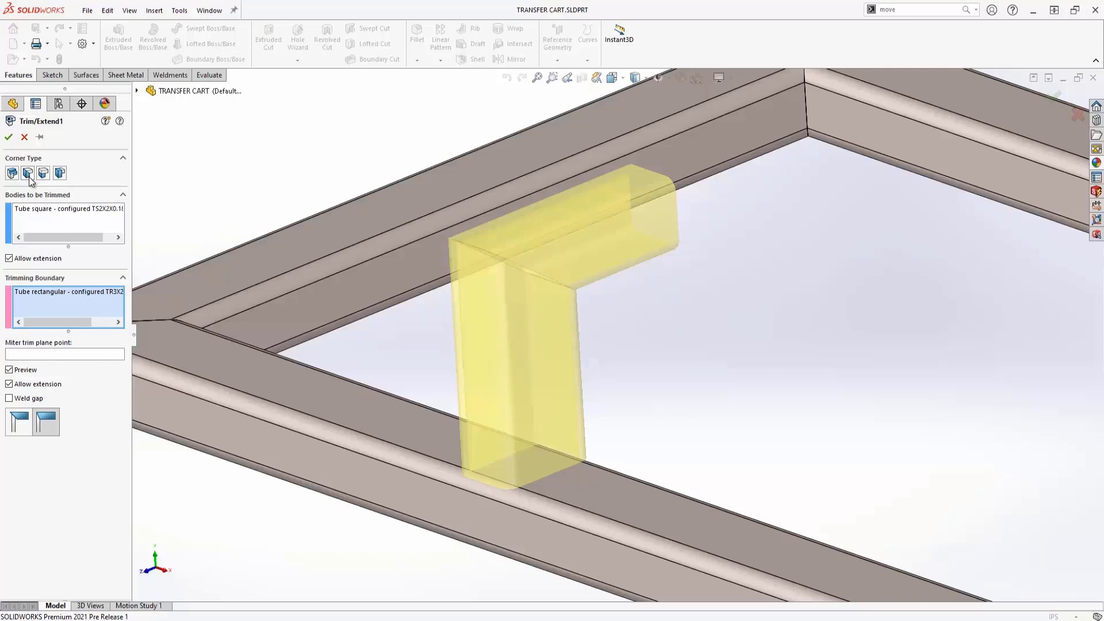
{"action": "left_click", "coordinate": [20, 422]}
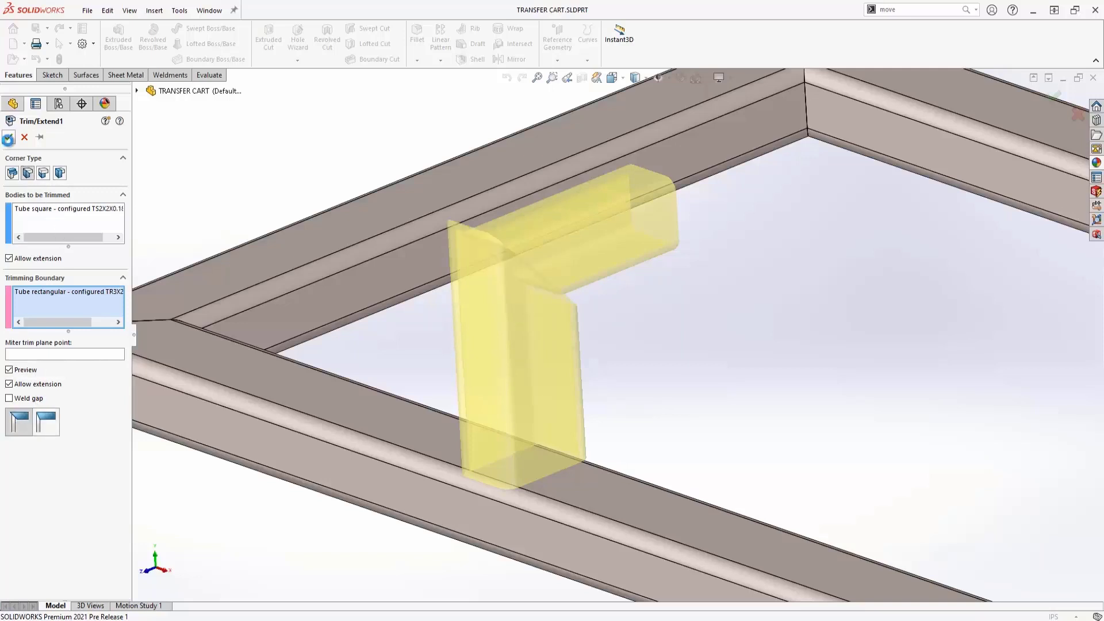
{"action": "left_click", "coordinate": [8, 137]}
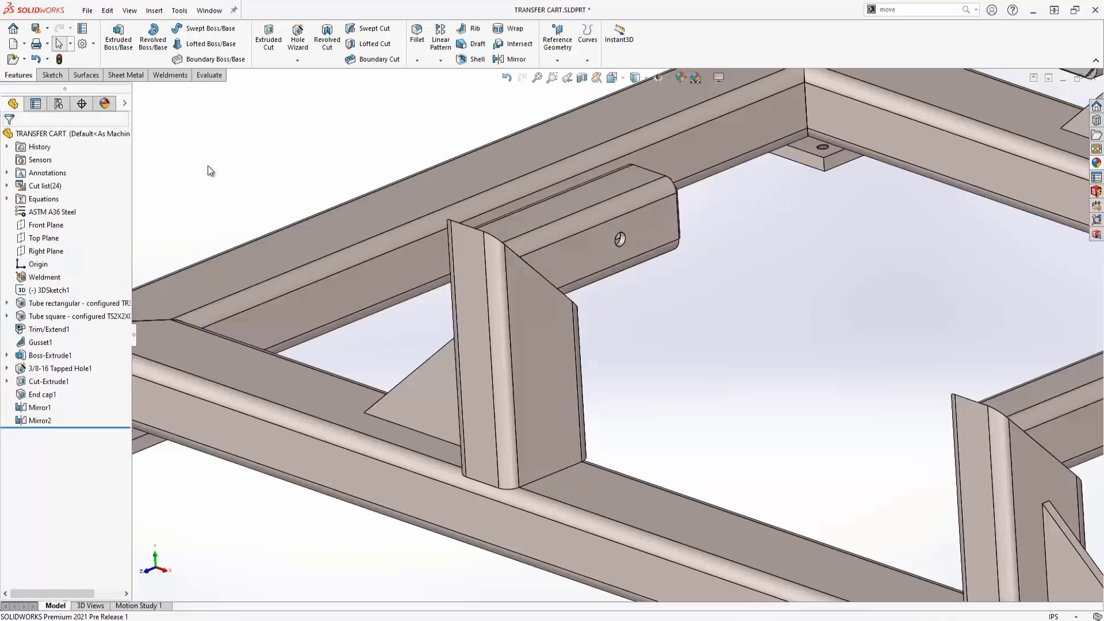
Step: Re-edit Trim/Extend1, switch the miter to the alternate trim style and rebuild the frame
{"action": "left_click", "coordinate": [47, 329]}
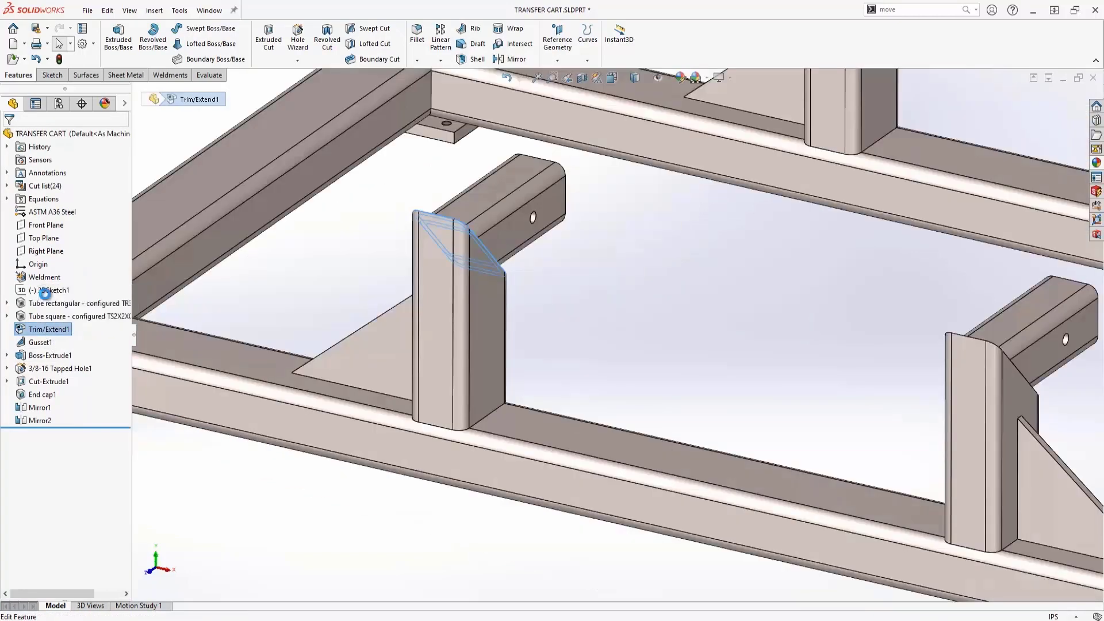
{"action": "left_click", "coordinate": [19, 325]}
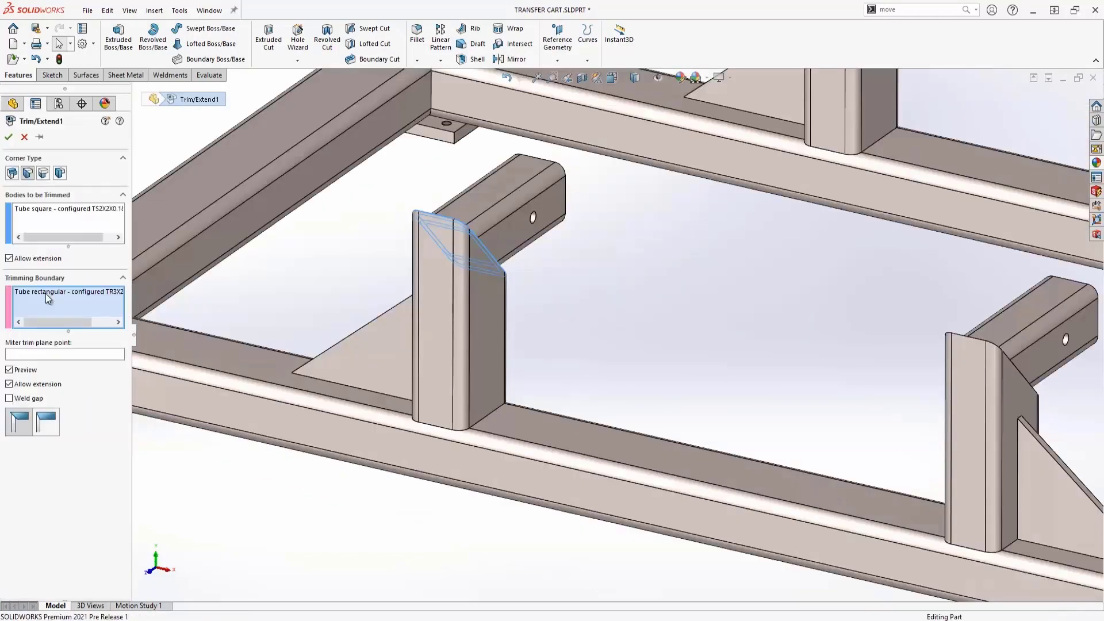
{"action": "middle_click_drag", "start_coordinate": [463, 363], "coordinate": [393, 330]}
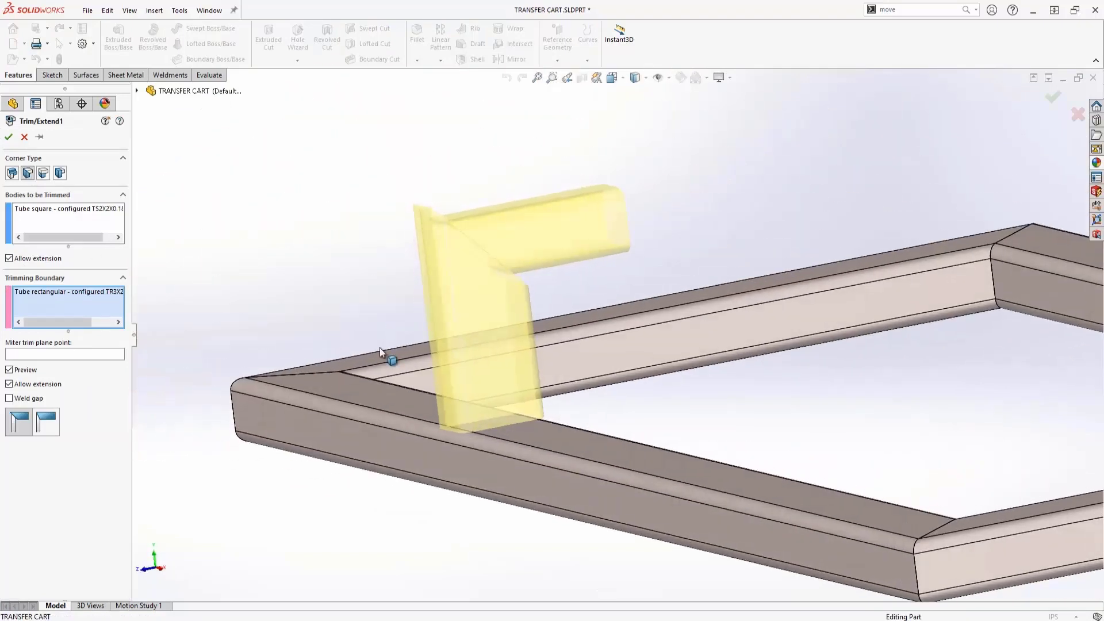
{"action": "left_click", "coordinate": [48, 425]}
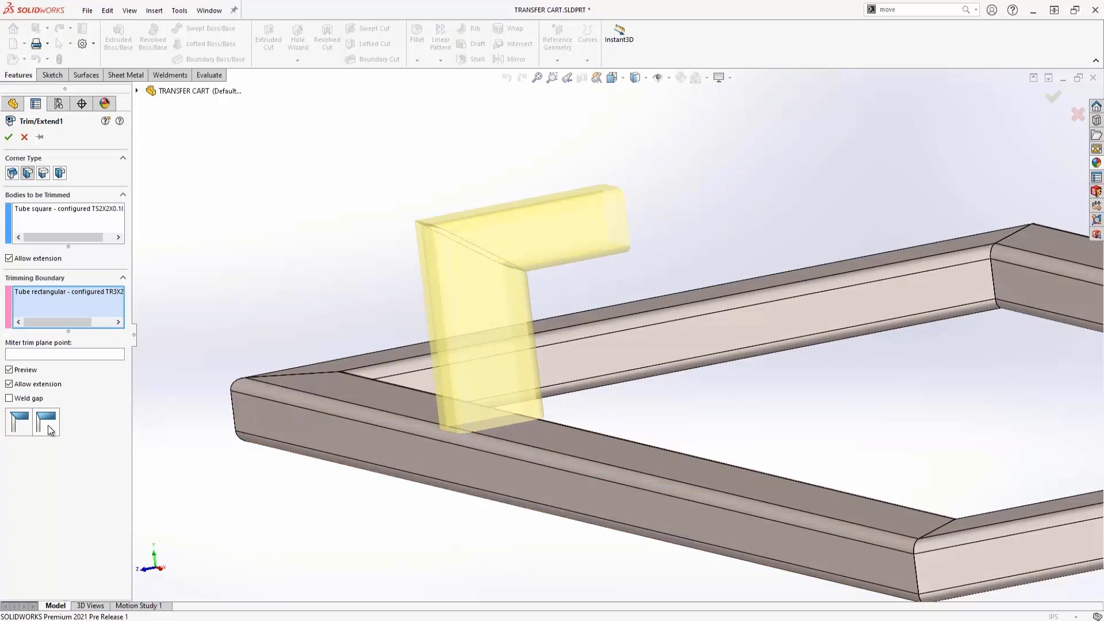
{"action": "left_click", "coordinate": [47, 425]}
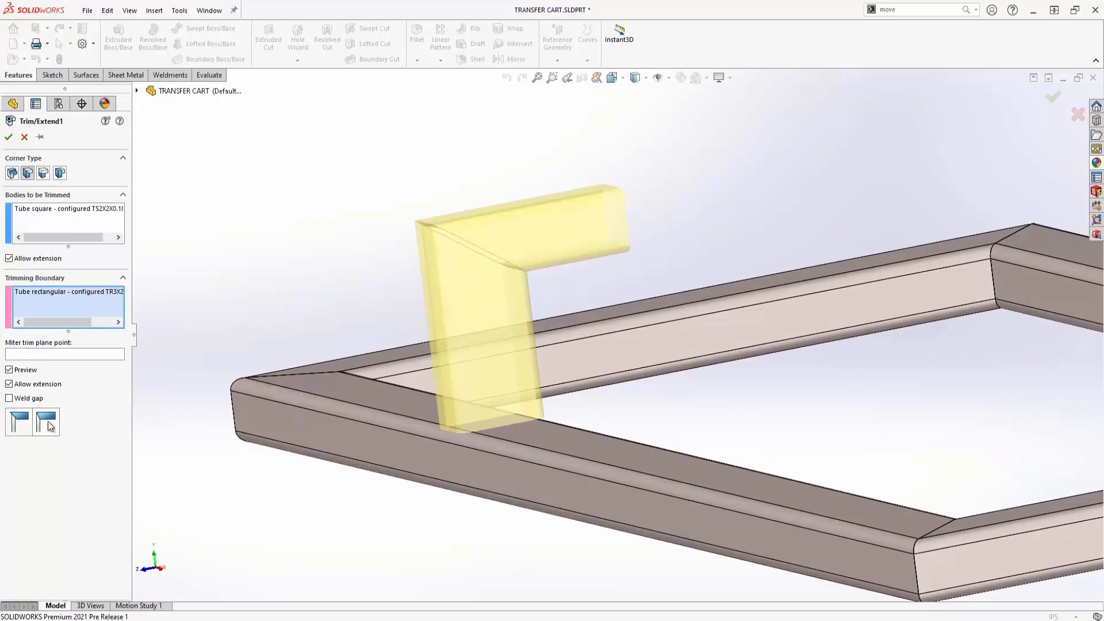
{"action": "left_click", "coordinate": [10, 138]}
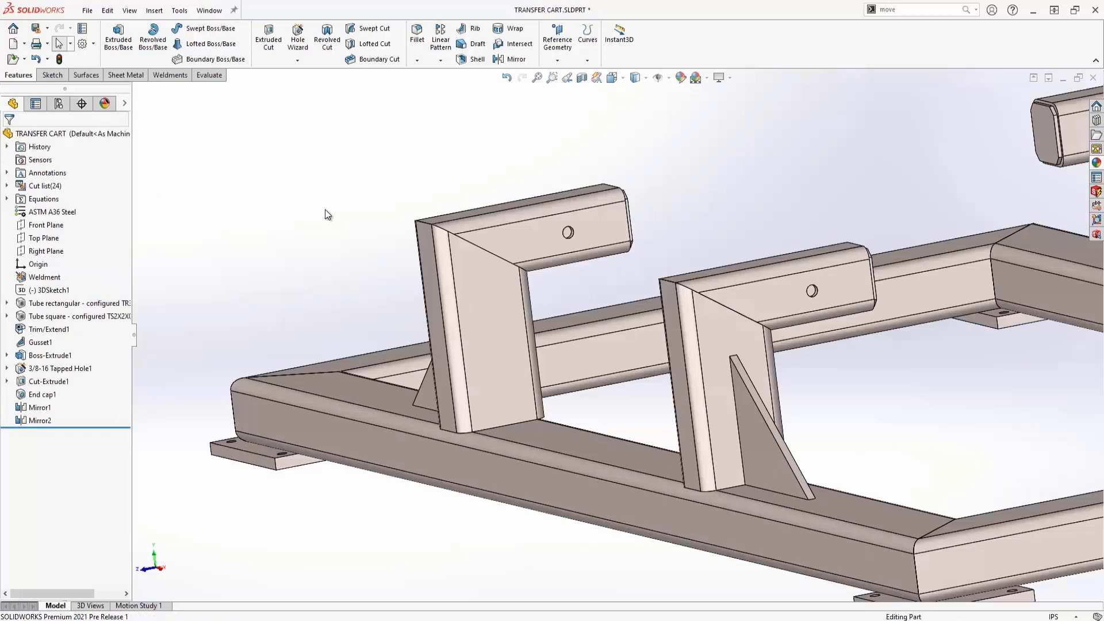
Step: Show the whole frame in Isometric view and pan it to the centre
{"action": "key", "text": "space"}
{"action": "left_click", "coordinate": [353, 306]}
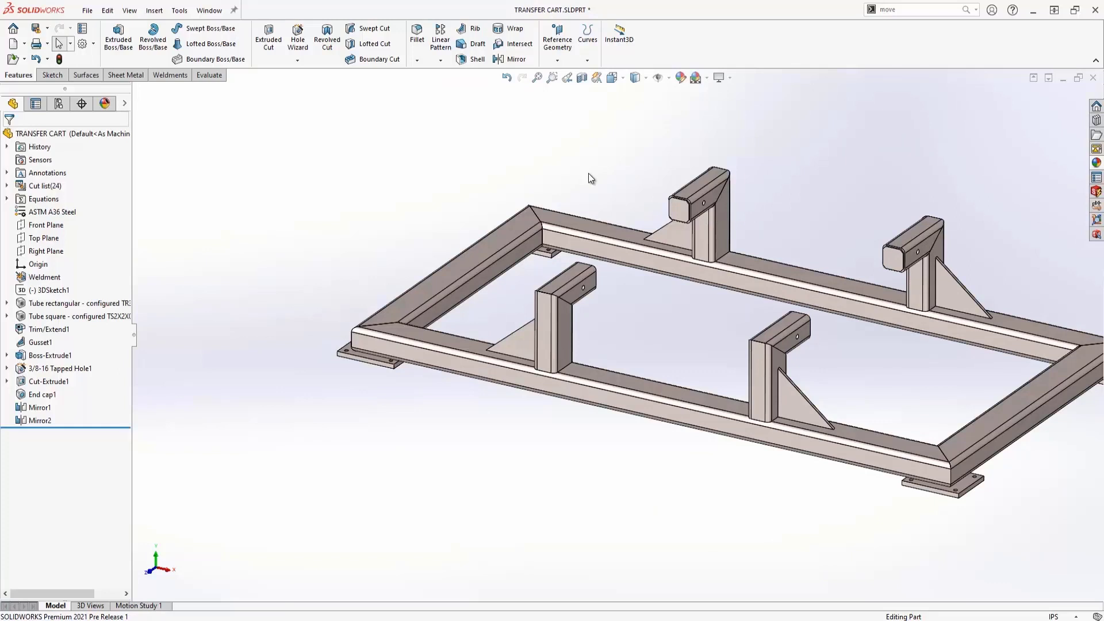
{"action": "middle_click_drag", "start_coordinate": [589, 174], "coordinate": [441, 171], "text": "ctrl"}
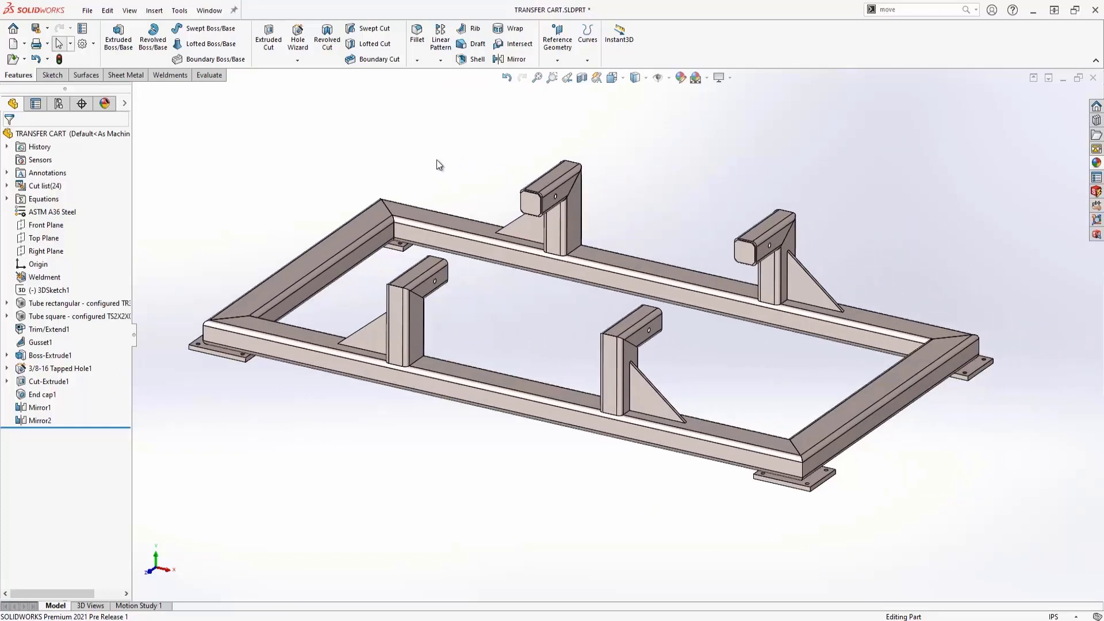
Step: Restore and minimize SOLIDWORKS, then unmaximize the Square Robot browser window beside it
{"action": "double_click", "coordinate": [333, 11]}
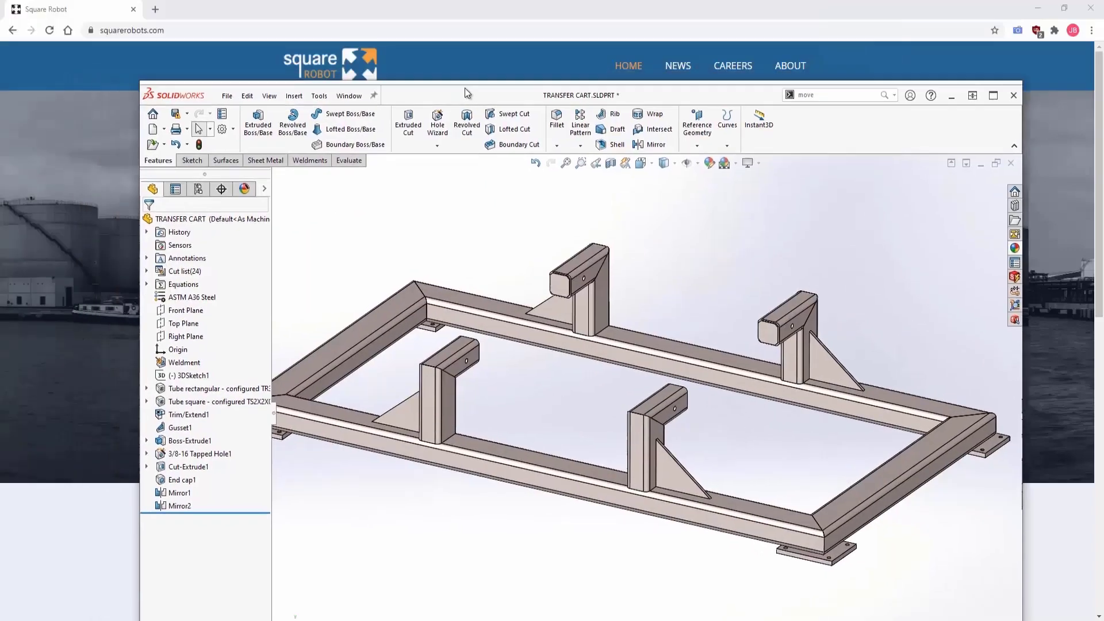
{"action": "left_click_drag", "start_coordinate": [465, 88], "coordinate": [546, 49]}
{"action": "key", "text": "super+Down"}
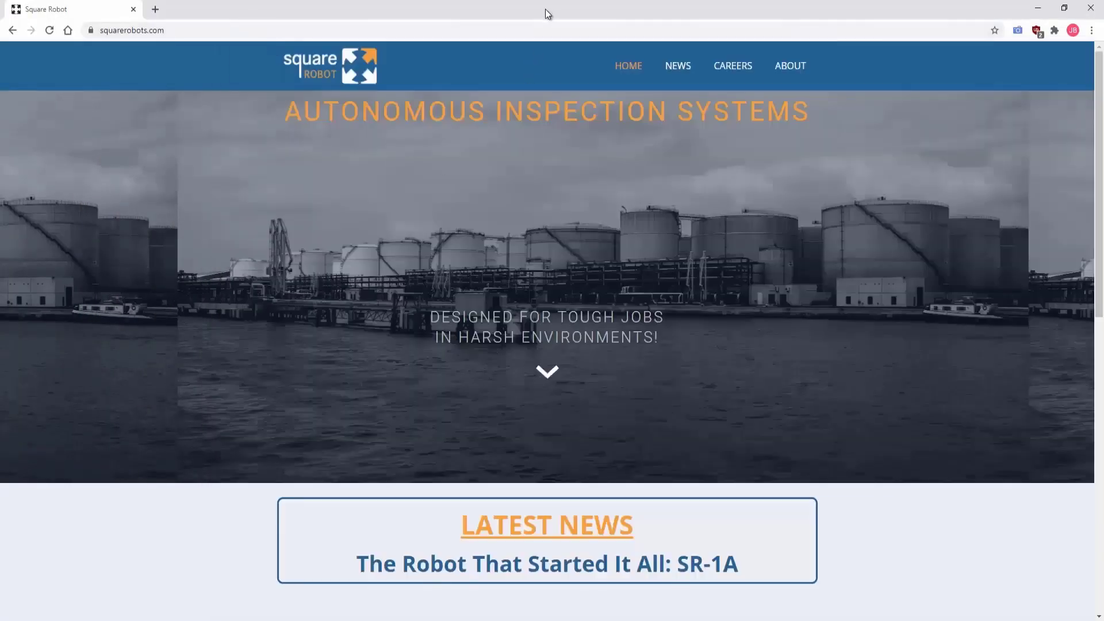
{"action": "mouse_move", "coordinate": [546, 9]}
{"action": "left_mouse_down"}
{"action": "mouse_move", "coordinate": [306, 29]}
{"action": "mouse_move", "coordinate": [303, 13]}
{"action": "left_mouse_up"}
Step: Bring SOLIDWORKS forward and start editing the part appearance, trying palette colours
{"action": "left_click", "coordinate": [878, 168]}
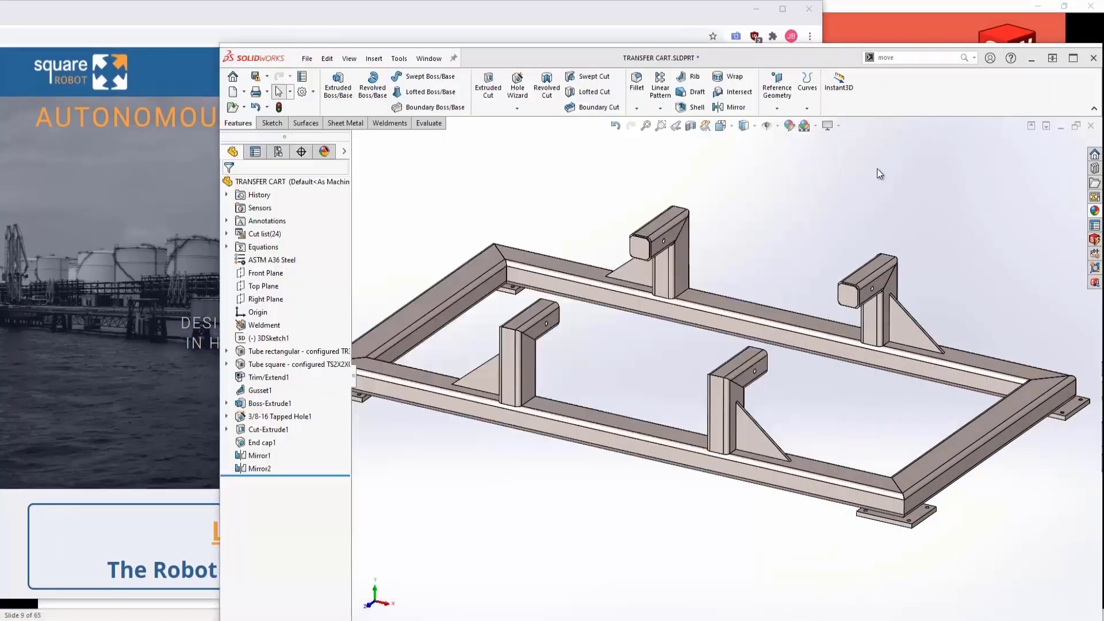
{"action": "left_click_drag", "start_coordinate": [758, 63], "coordinate": [786, 27]}
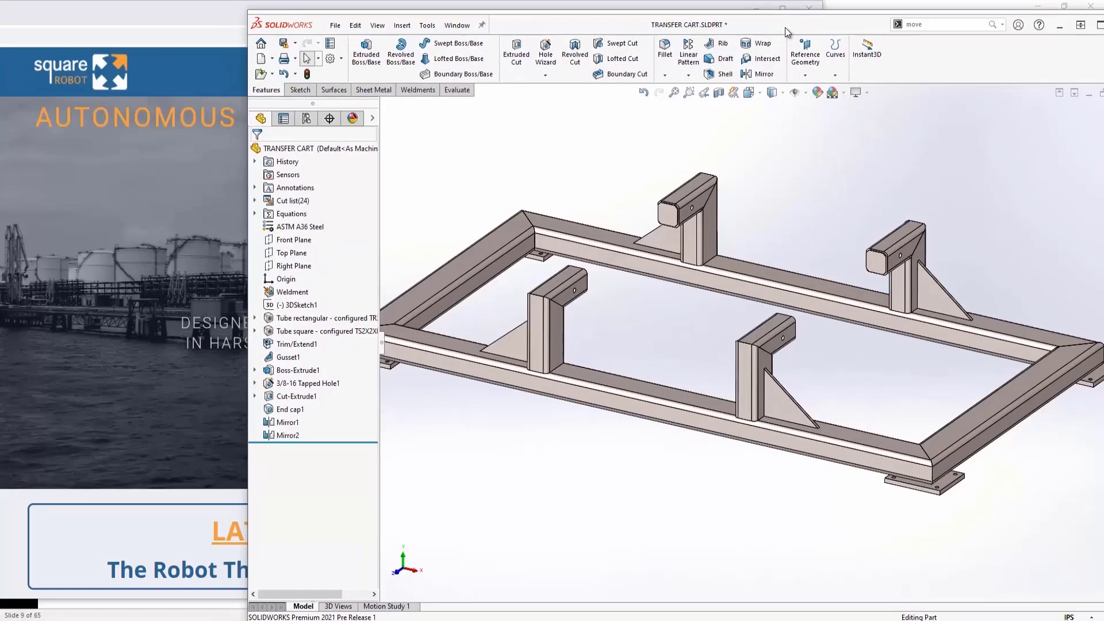
{"action": "left_click", "coordinate": [818, 93]}
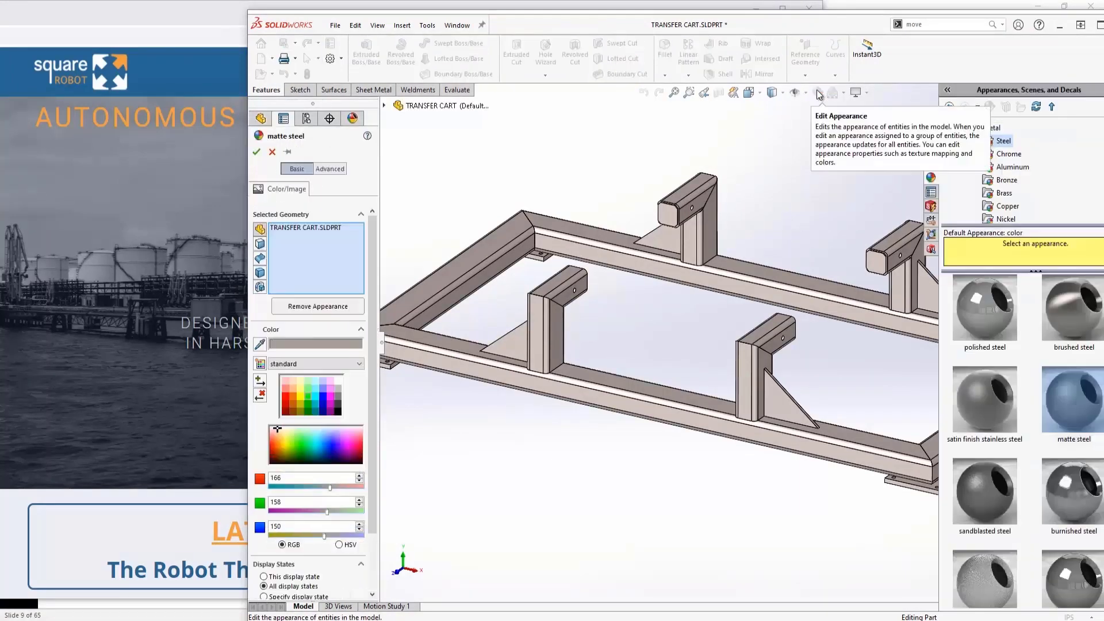
{"action": "left_click", "coordinate": [320, 391]}
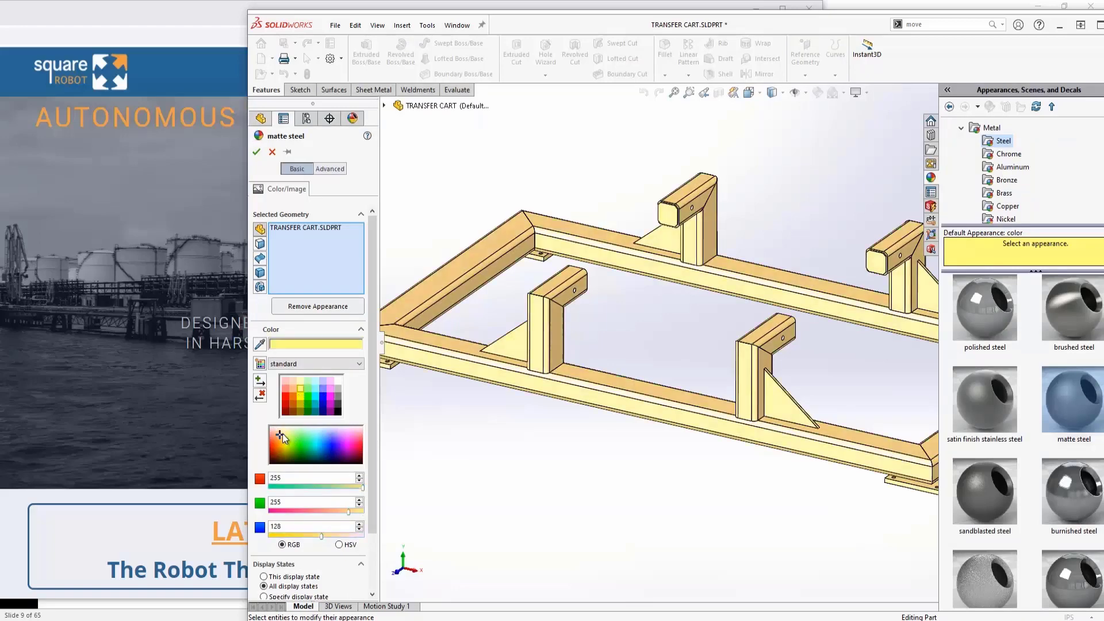
{"action": "left_click_drag", "start_coordinate": [282, 435], "coordinate": [317, 448]}
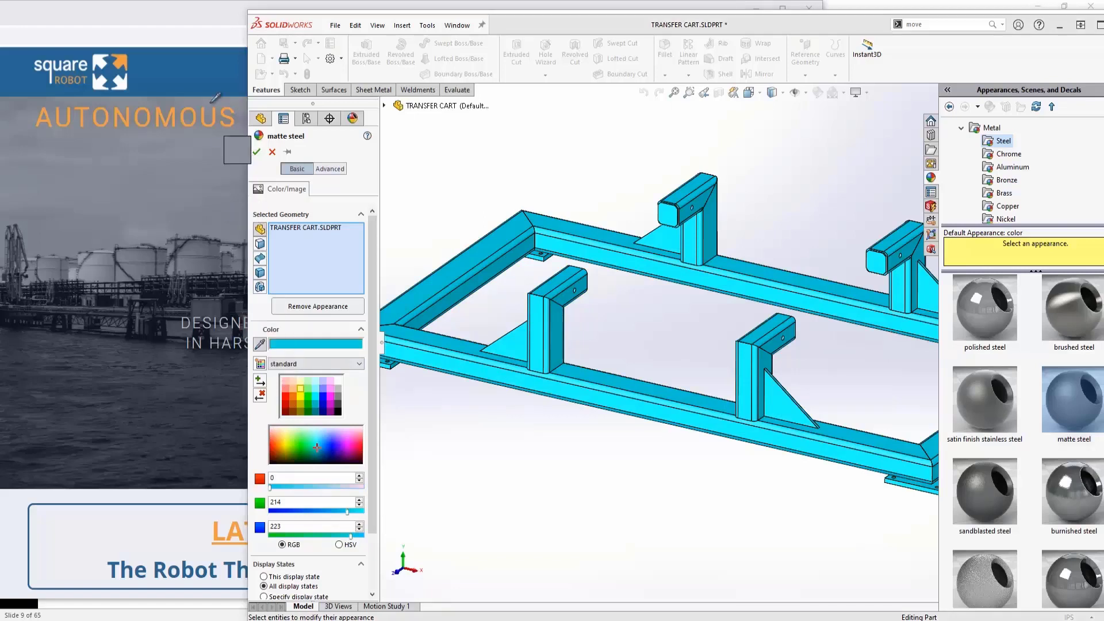
Step: Sample the blue from the website header, pin the editor and apply it to the whole frame
{"action": "left_click", "coordinate": [201, 73]}
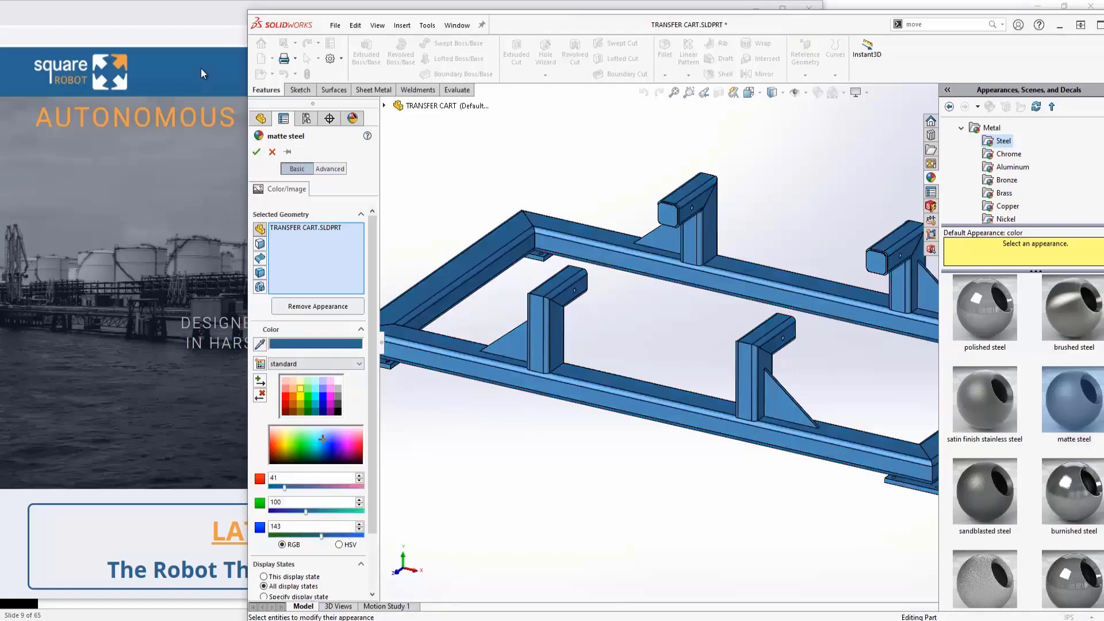
{"action": "left_click", "coordinate": [287, 152]}
{"action": "left_click", "coordinate": [256, 152]}
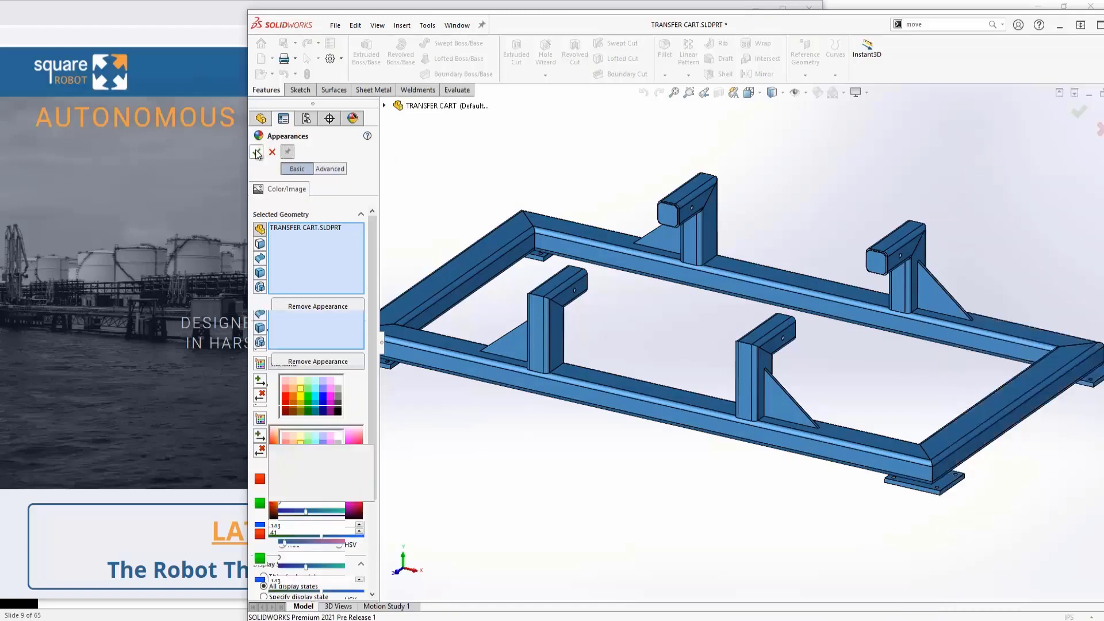
Step: Colour the post, gusset, bracket and end cap bodies orange, then maximize the part window
{"action": "left_click", "coordinate": [259, 328]}
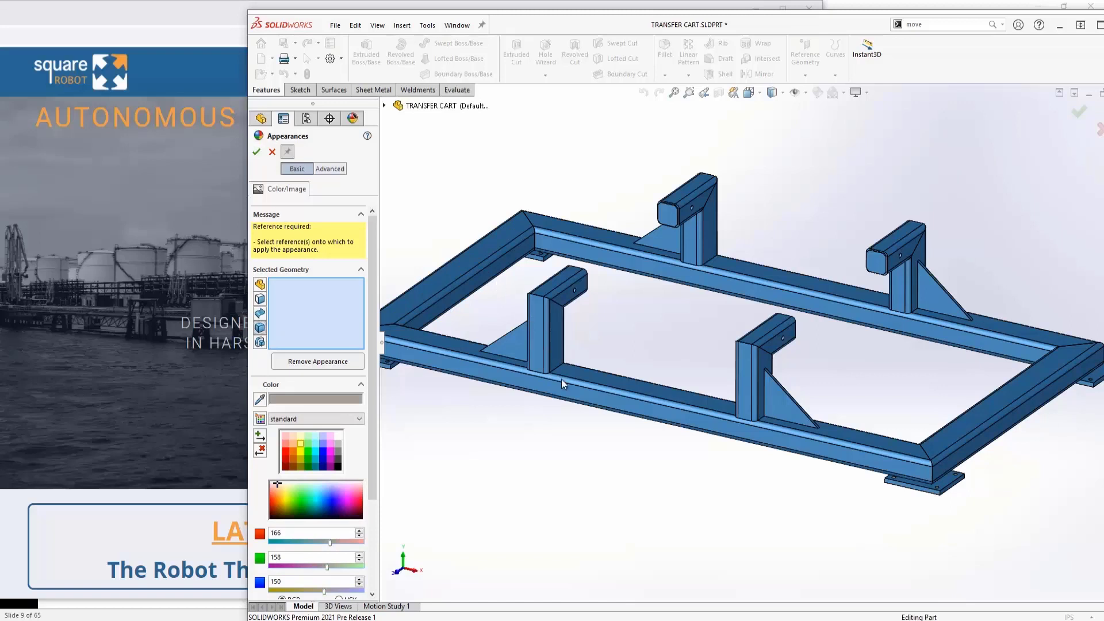
{"action": "left_click", "coordinate": [546, 337]}
{"action": "left_click", "coordinate": [516, 349]}
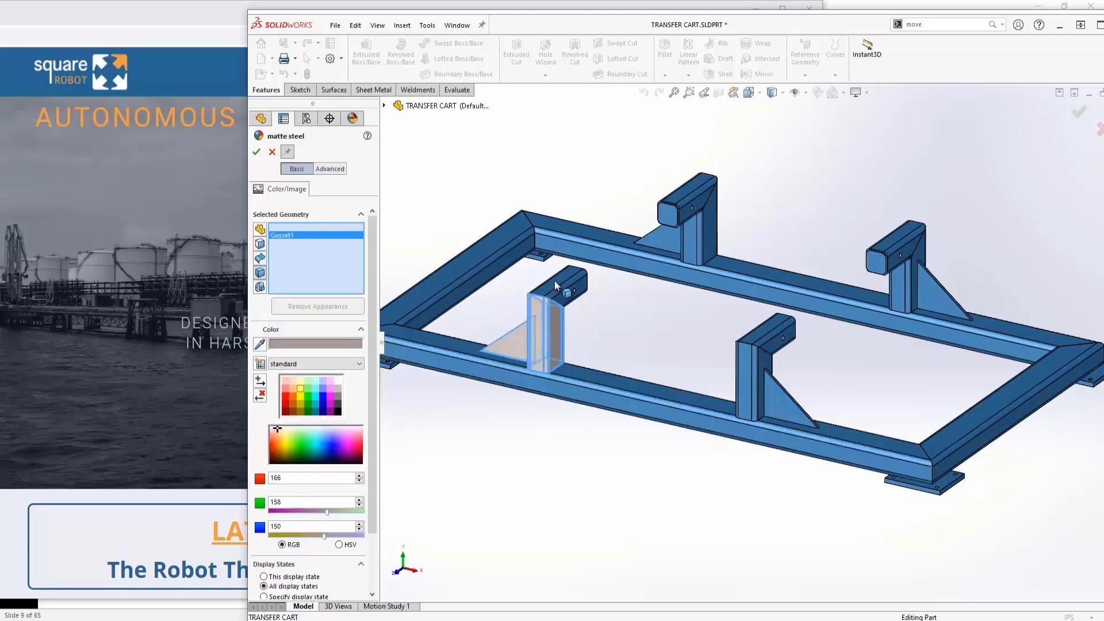
{"action": "left_click", "coordinate": [561, 286]}
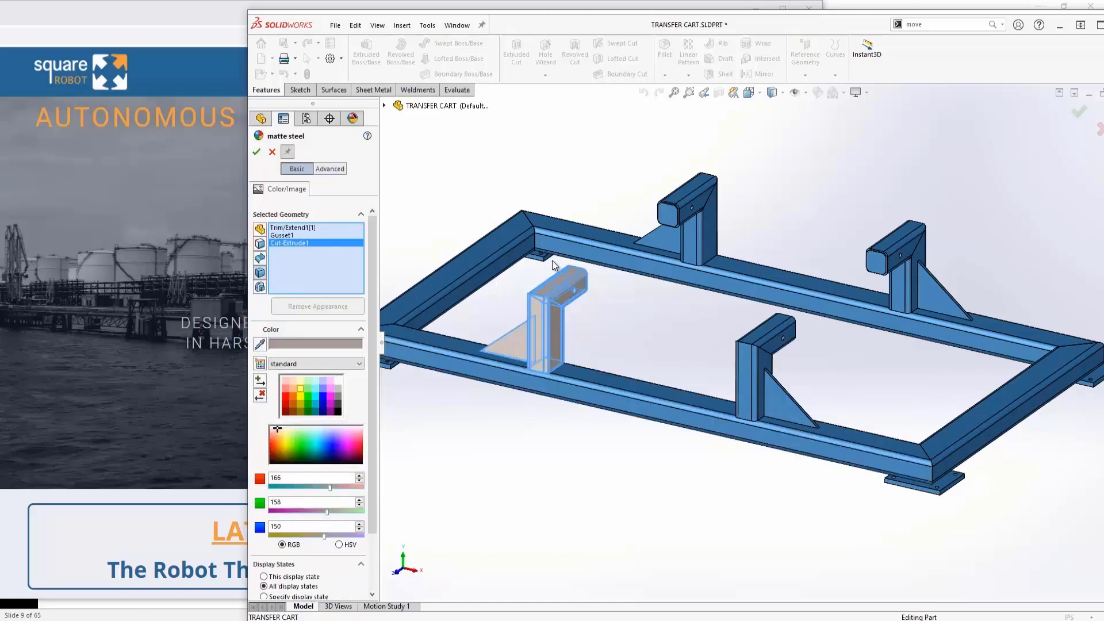
{"action": "left_click", "coordinate": [581, 274]}
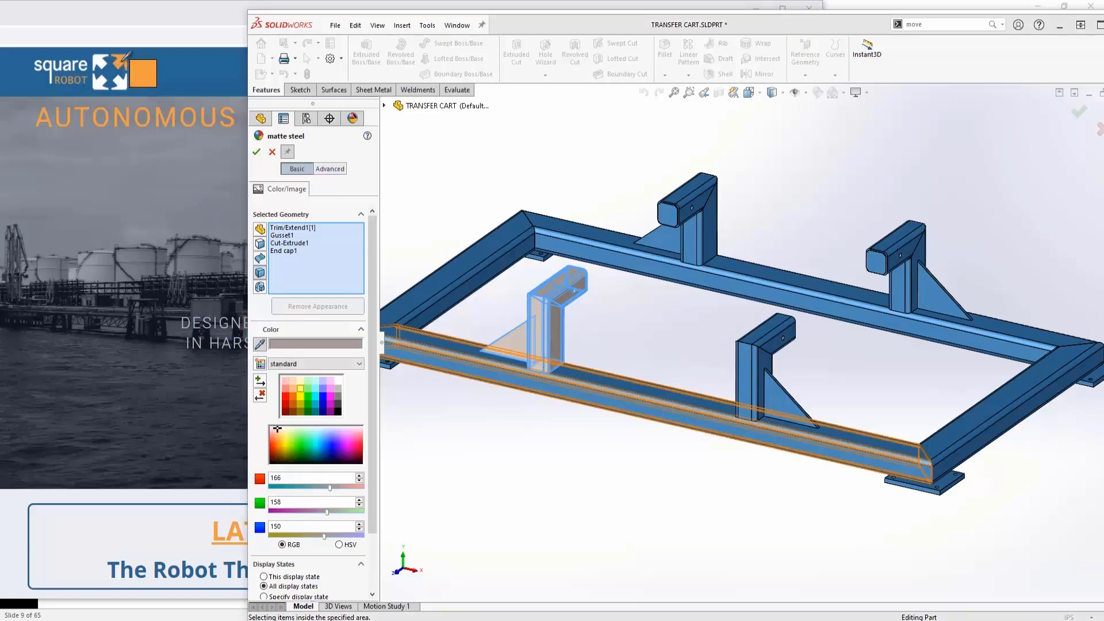
{"action": "left_click", "coordinate": [256, 152]}
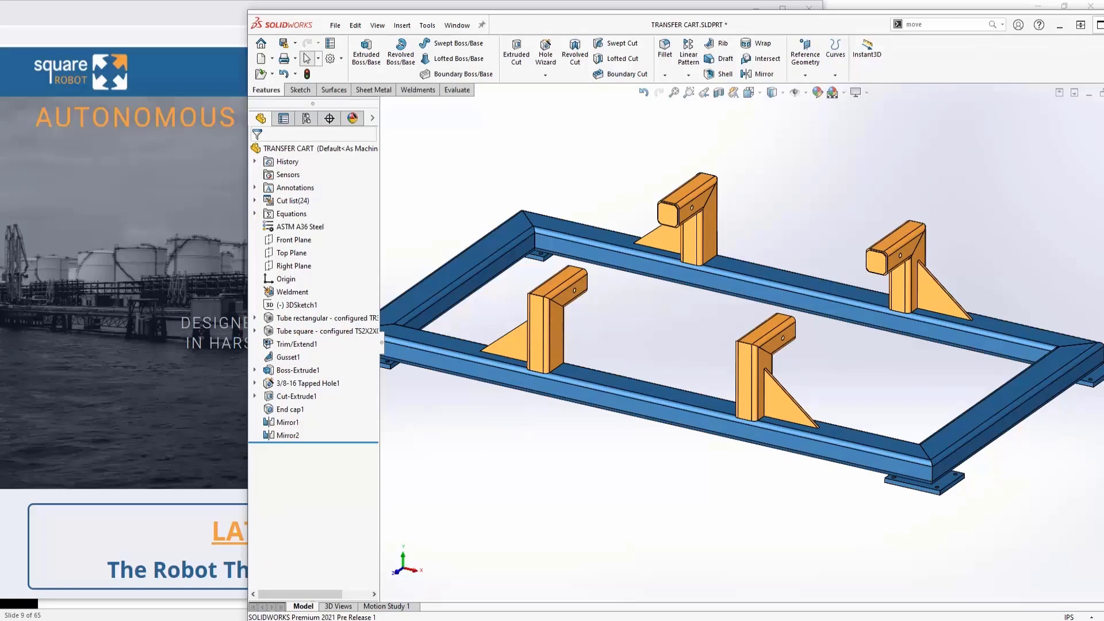
{"action": "left_click", "coordinate": [1081, 24]}
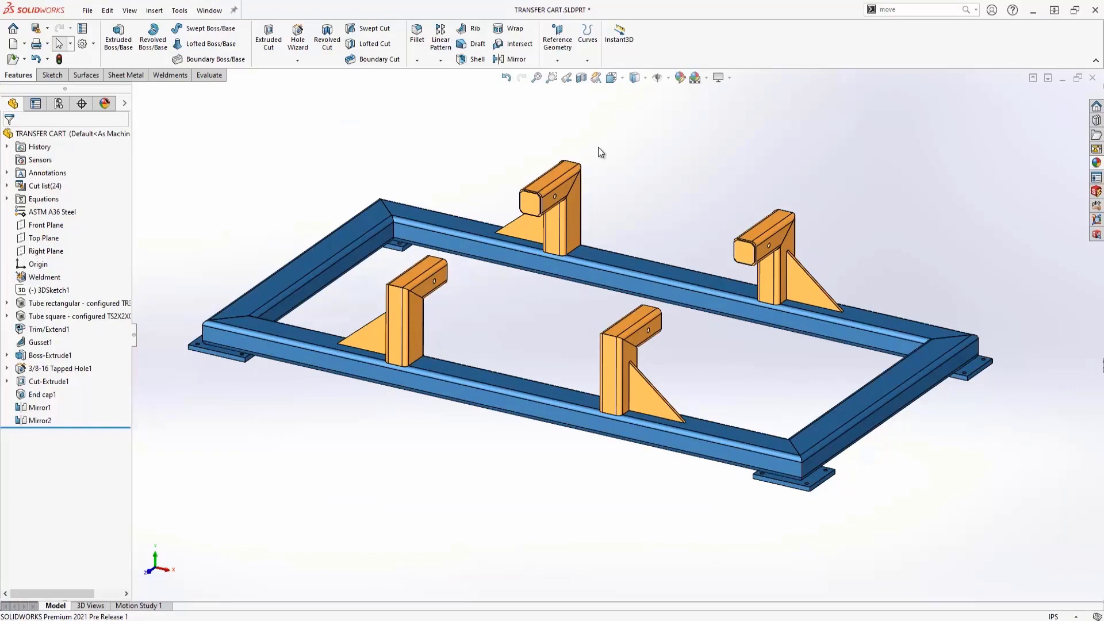
Step: Add a 'Cost Estimate' custom file property of type Equation
{"action": "left_click", "coordinate": [86, 33]}
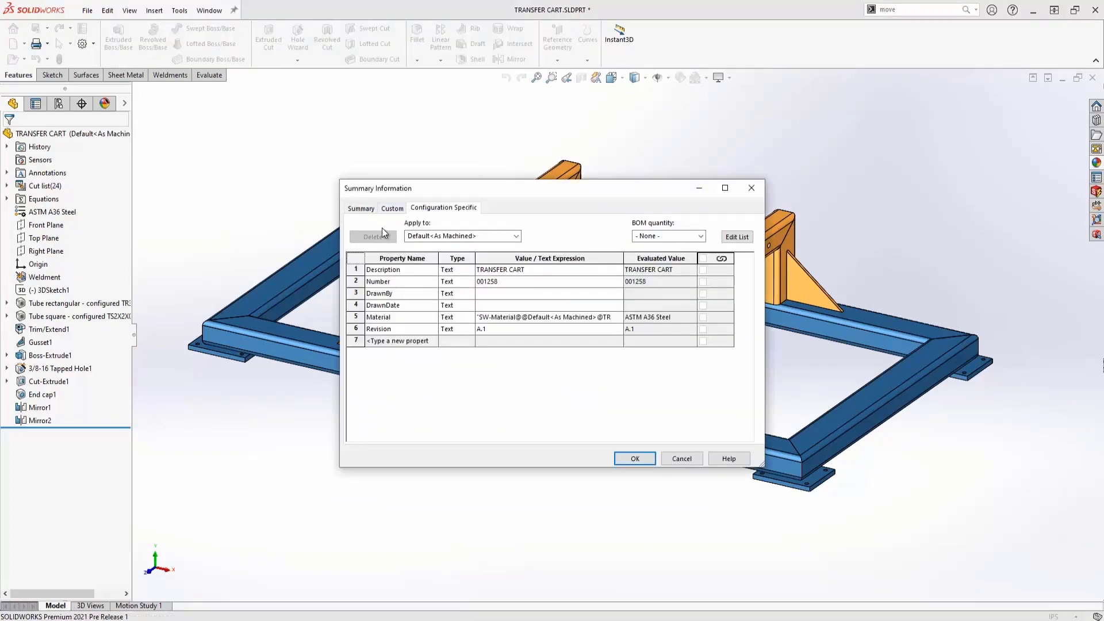
{"action": "left_click", "coordinate": [419, 342]}
{"action": "type", "text": "Cost E"}
{"action": "type", "text": "stimate"}
{"action": "left_click", "coordinate": [456, 343]}
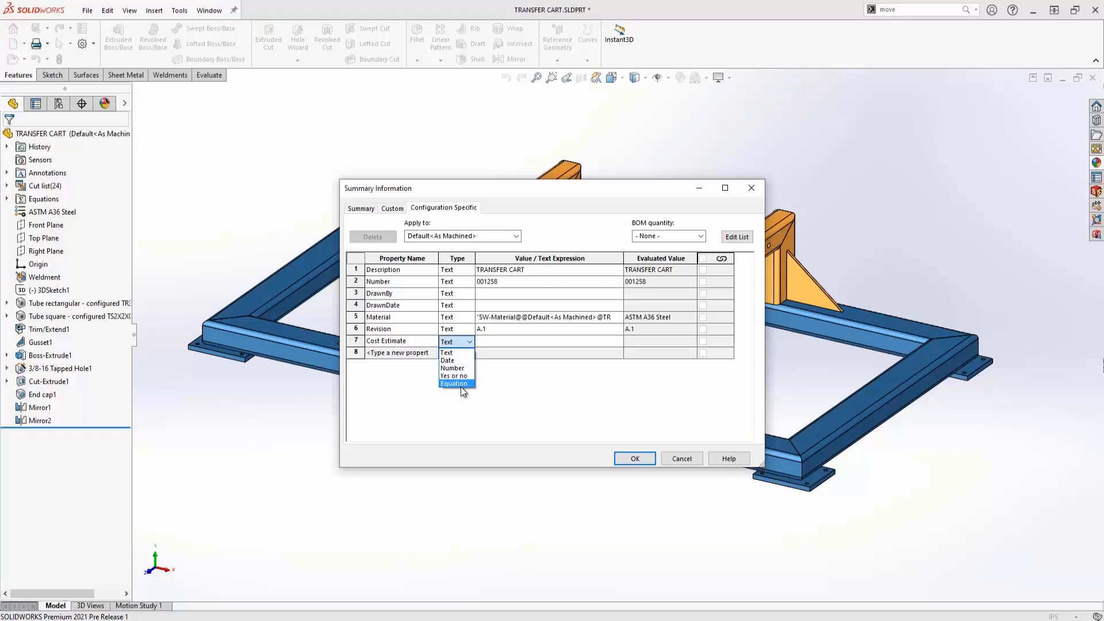
{"action": "left_click", "coordinate": [462, 385]}
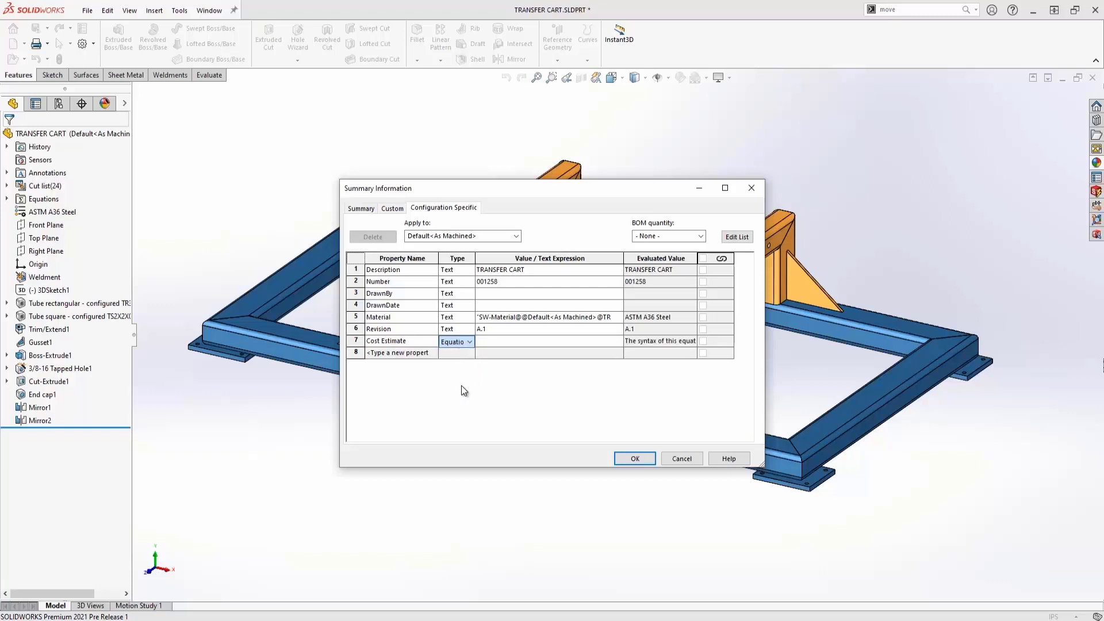
Step: Define Cost Estimate as estimated finished cost per pound * SW-Mass (428.60) and save
{"action": "left_click", "coordinate": [547, 342]}
{"action": "mouse_move", "coordinate": [517, 353]}
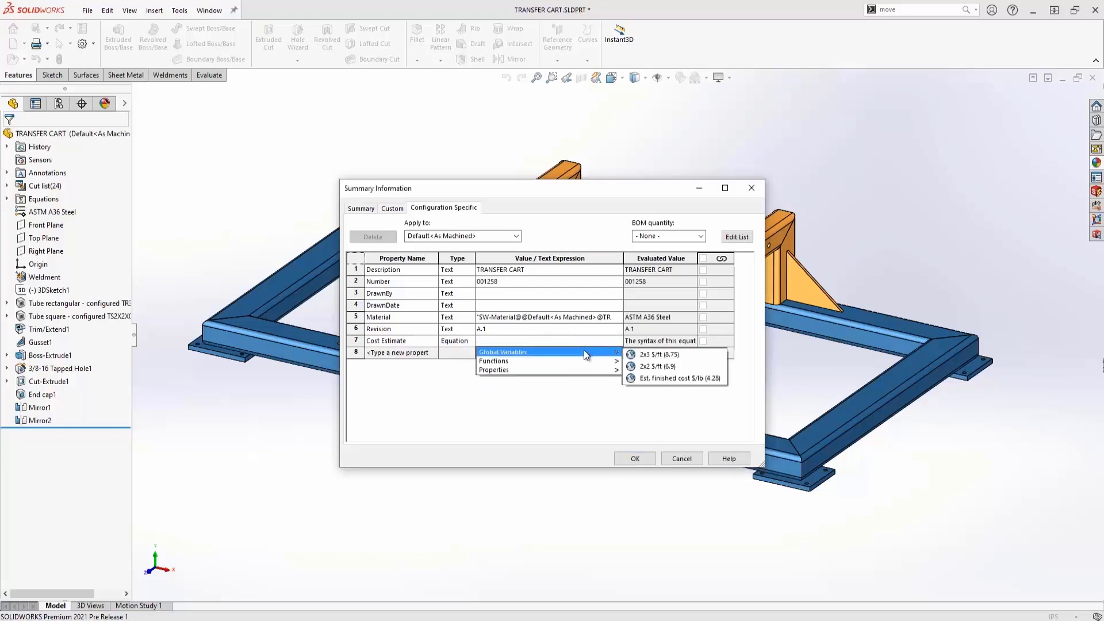
{"action": "left_click", "coordinate": [673, 378]}
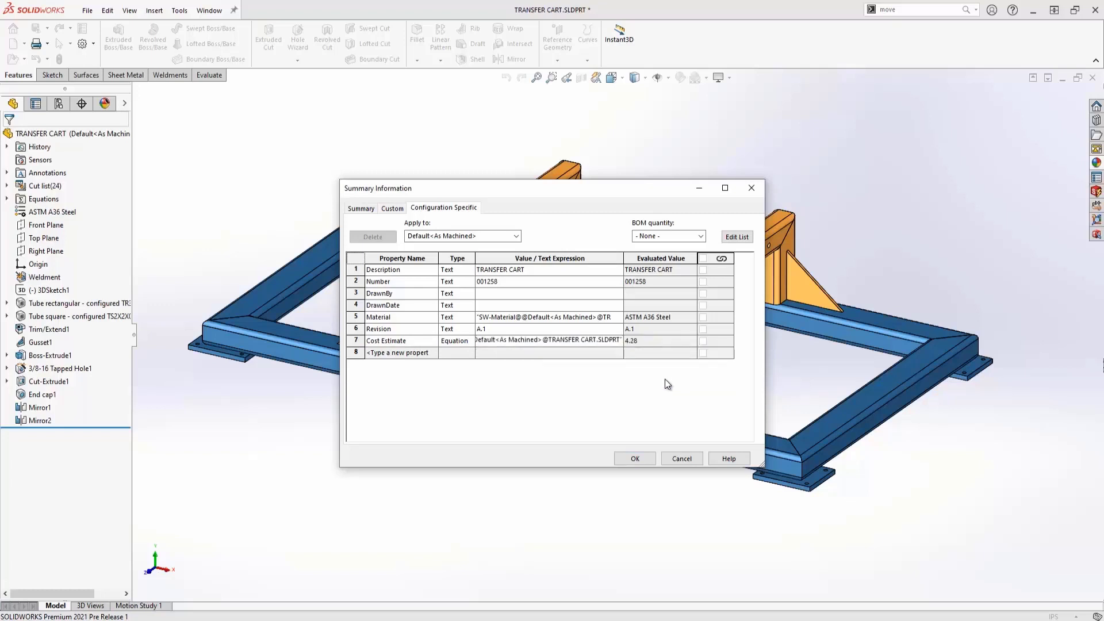
{"action": "type", "text": "*"}
{"action": "mouse_move", "coordinate": [547, 371]}
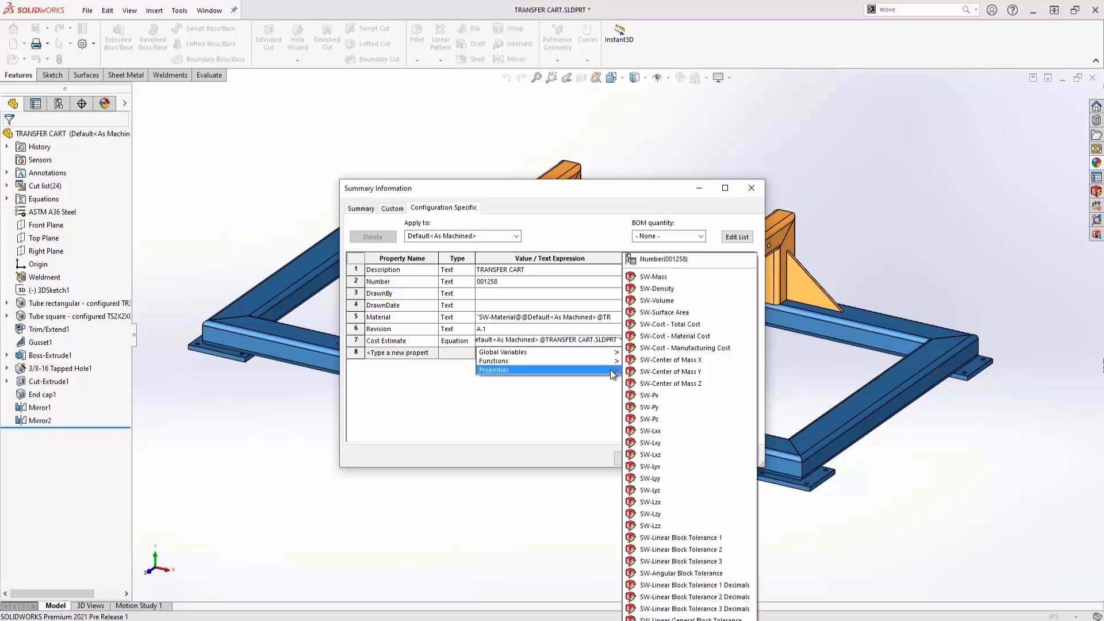
{"action": "left_click", "coordinate": [672, 279]}
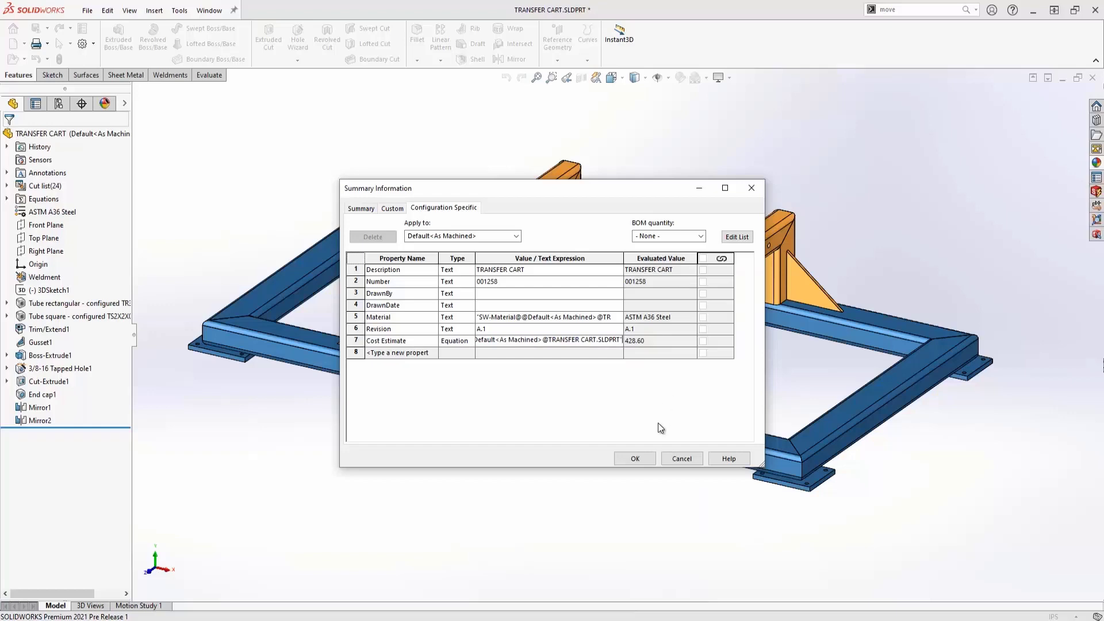
{"action": "left_click", "coordinate": [637, 458]}
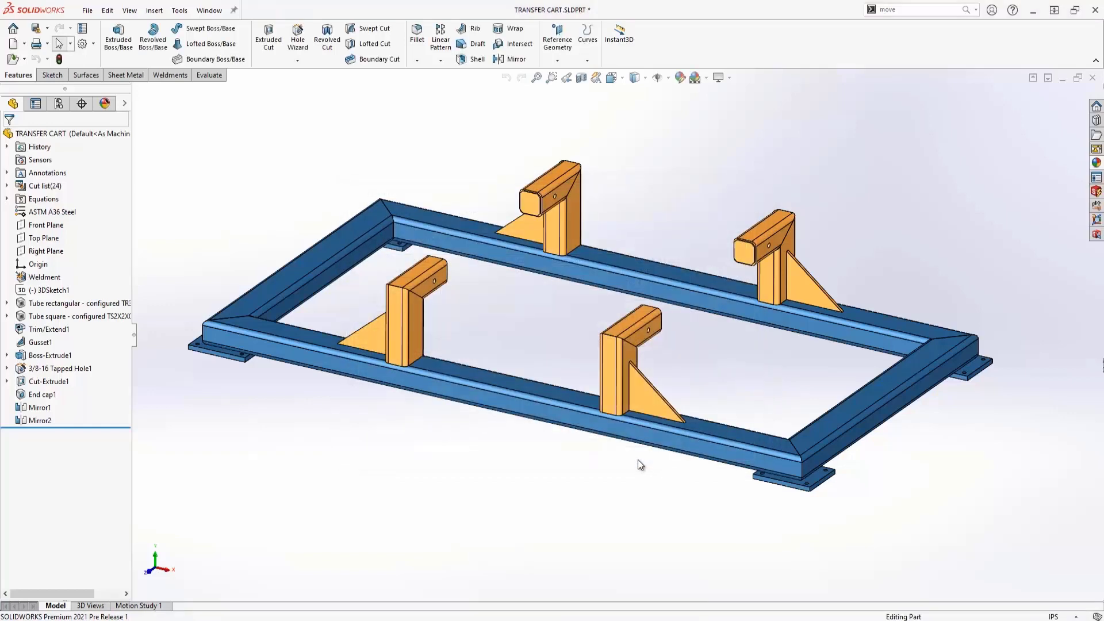
Step: Review the Equations folder, then expand the Cut list to the PLATE 0.38 x 4 x 5.13 item's options
{"action": "left_click", "coordinate": [8, 199]}
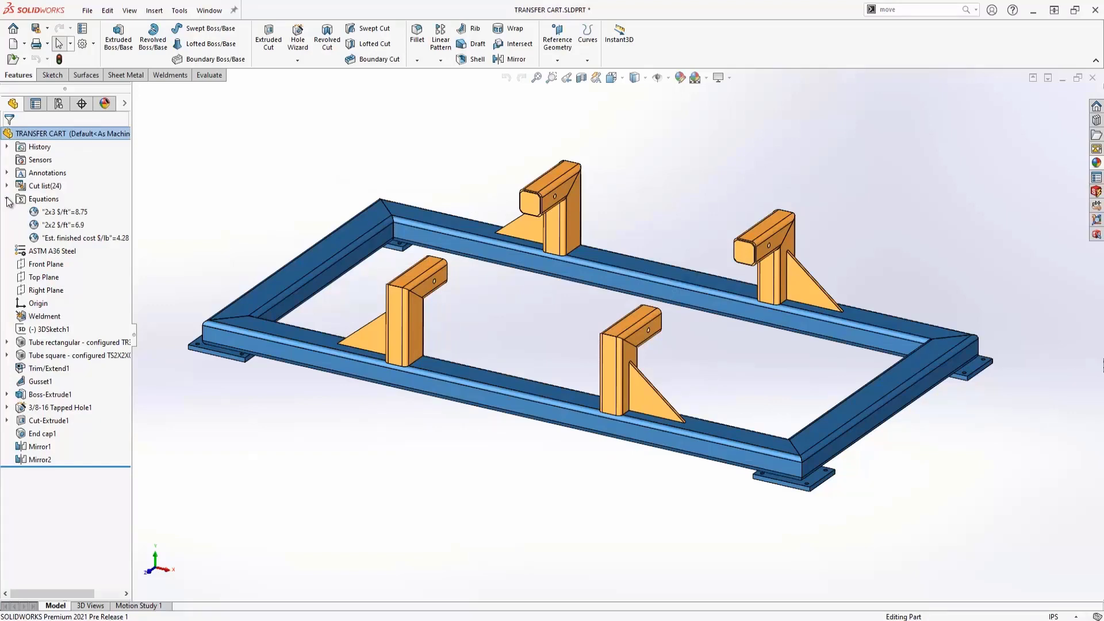
{"action": "left_click", "coordinate": [8, 198]}
{"action": "left_click", "coordinate": [7, 186]}
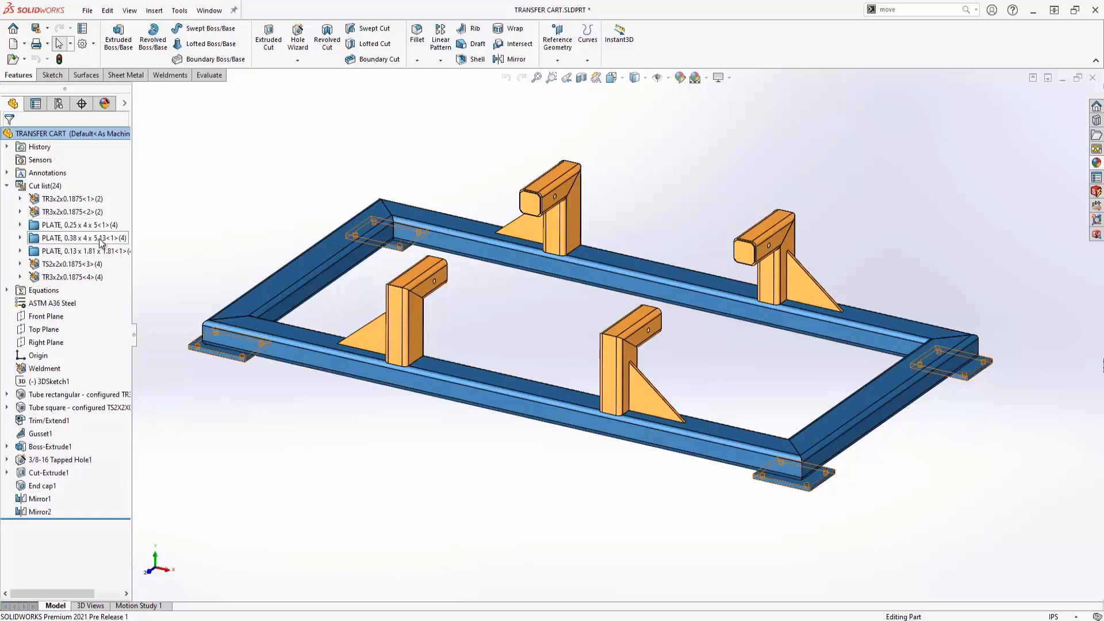
{"action": "right_click", "coordinate": [82, 238]}
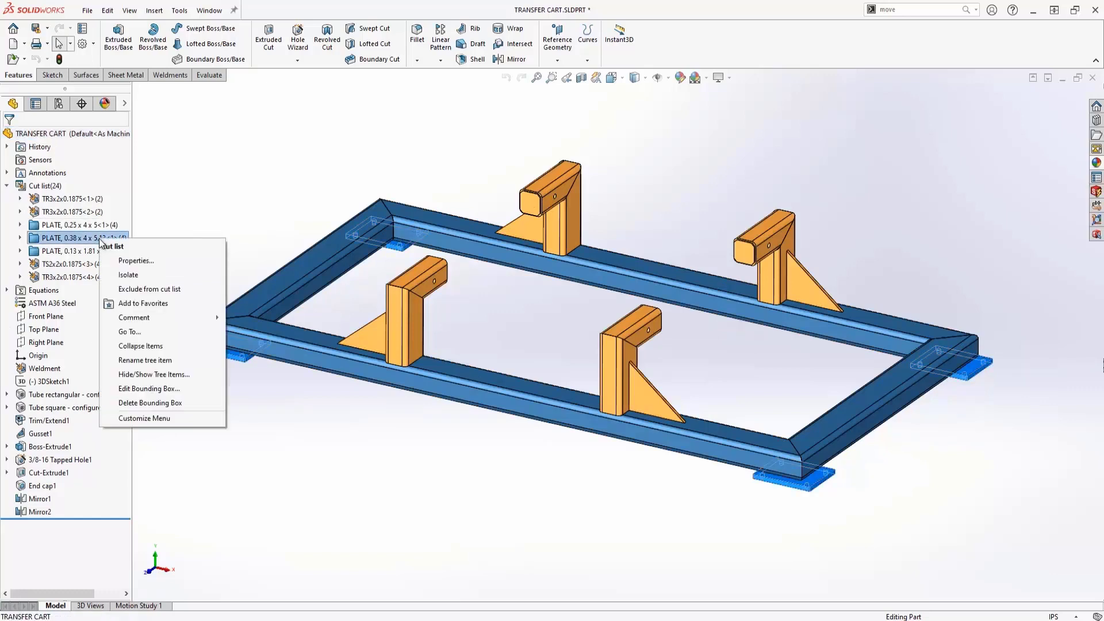
Step: Add a 'Total Length' equation property in the plate's Cut-List Properties
{"action": "left_click", "coordinate": [135, 261]}
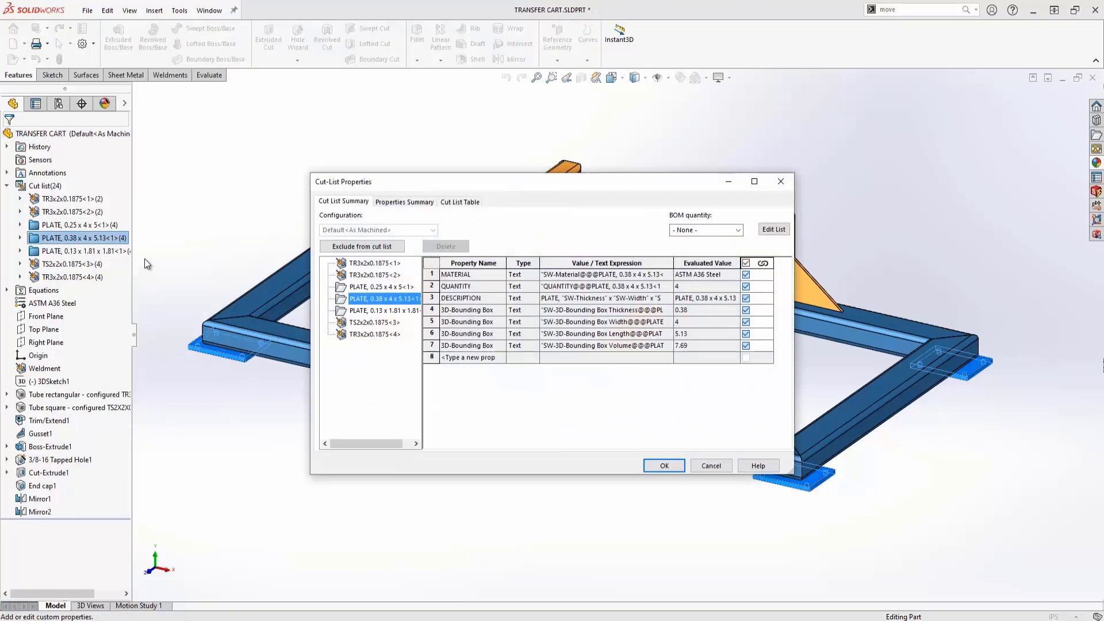
{"action": "left_click", "coordinate": [473, 357]}
{"action": "type", "text": "T"}
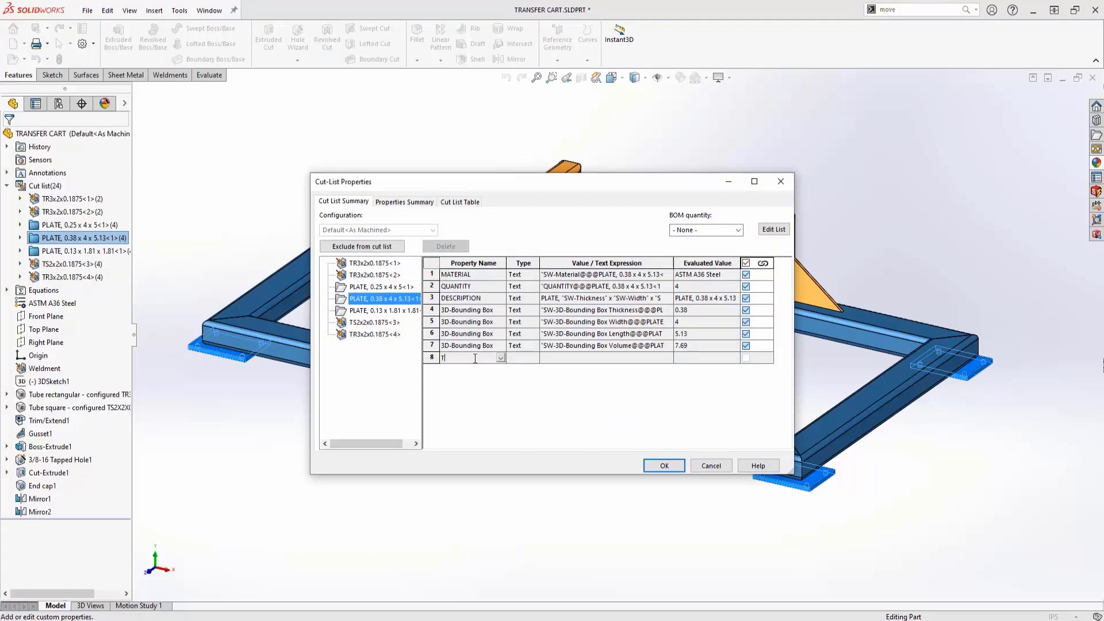
{"action": "type", "text": "ot"}
{"action": "type", "text": "al Leng"}
{"action": "type", "text": "th"}
{"action": "left_click", "coordinate": [526, 360]}
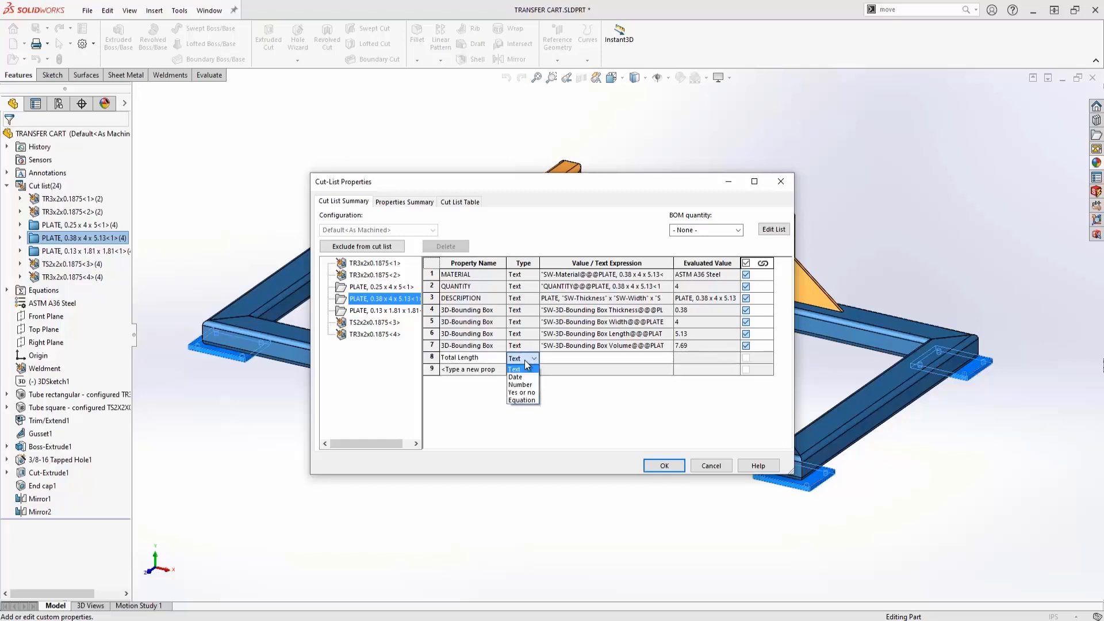
{"action": "left_click", "coordinate": [533, 402]}
Step: Define Total Length as QUANTITY * 3D-Bounding Box Length (20.52), save, and switch to the cart assembly
{"action": "left_click", "coordinate": [602, 359]}
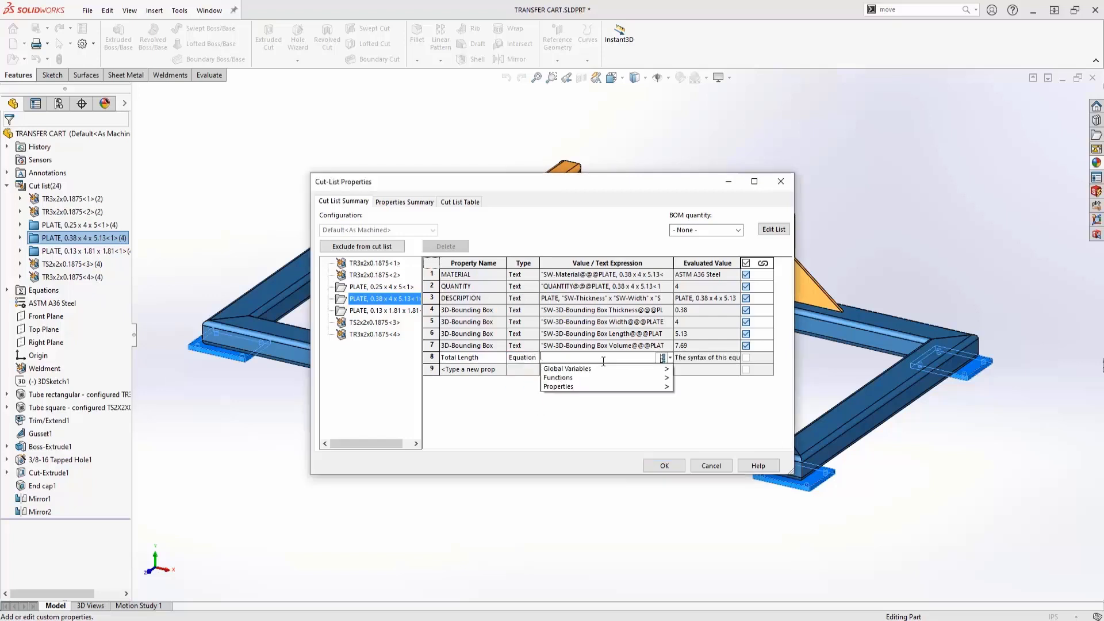
{"action": "mouse_move", "coordinate": [558, 386]}
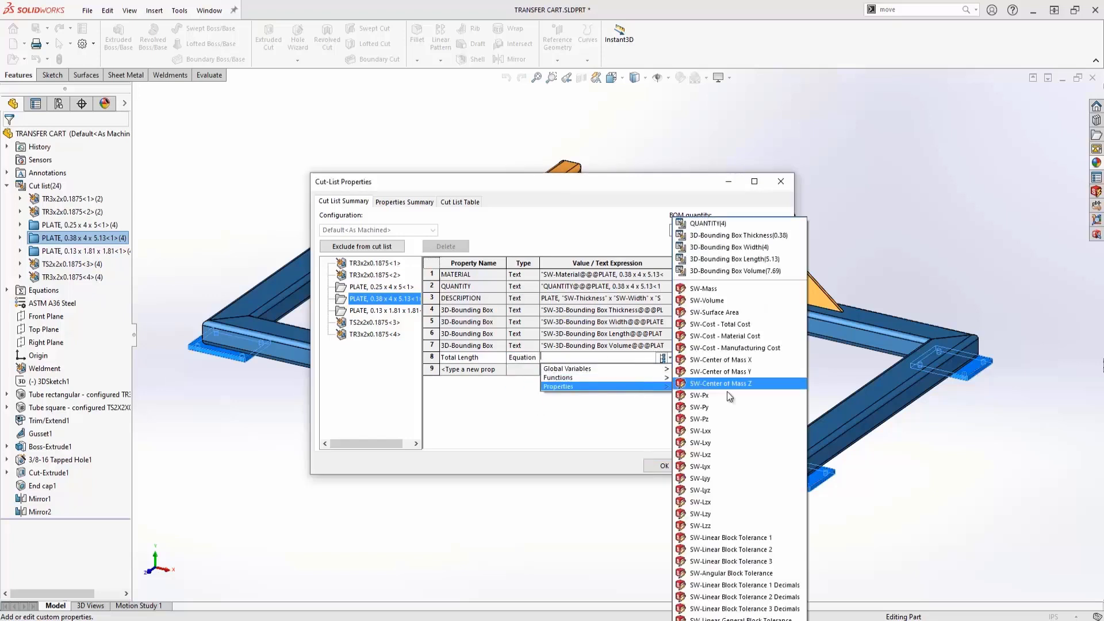
{"action": "left_click", "coordinate": [738, 224]}
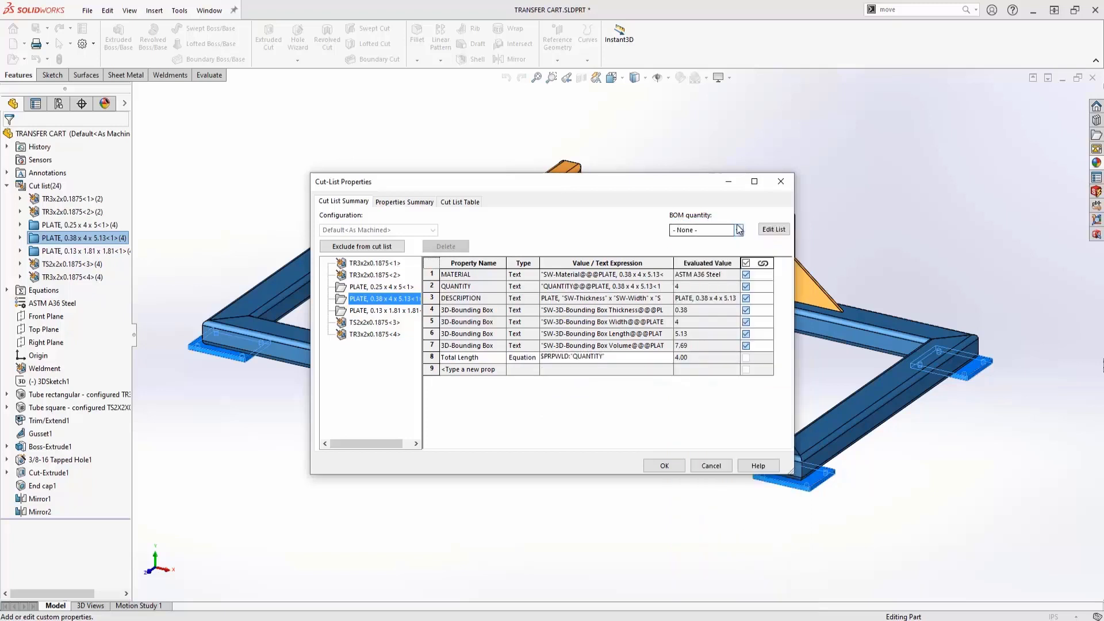
{"action": "type", "text": "*"}
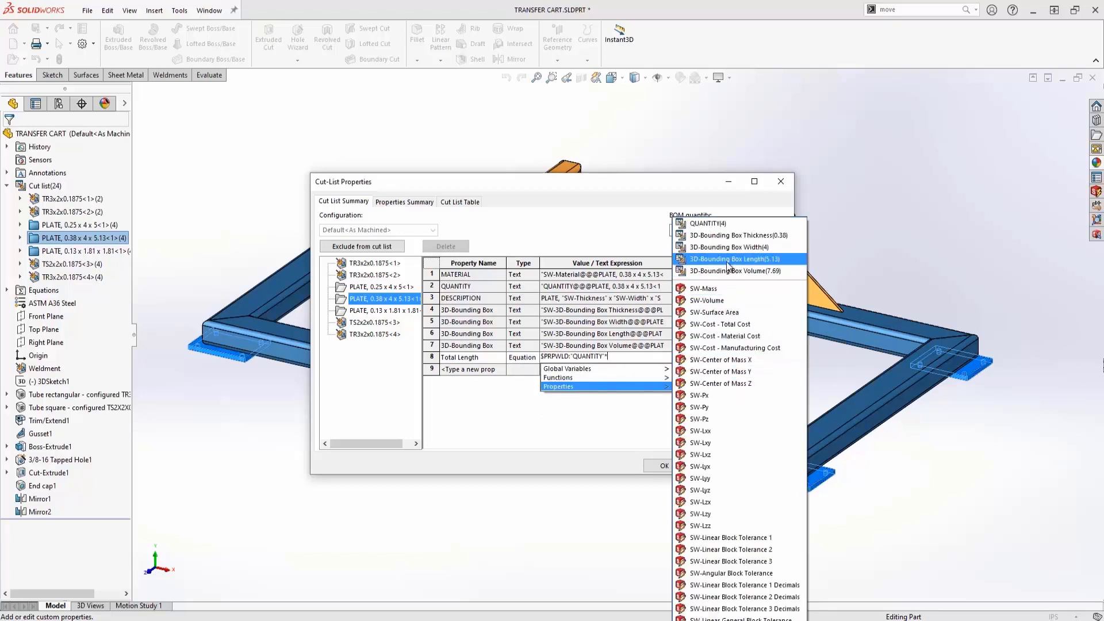
{"action": "left_click", "coordinate": [730, 259]}
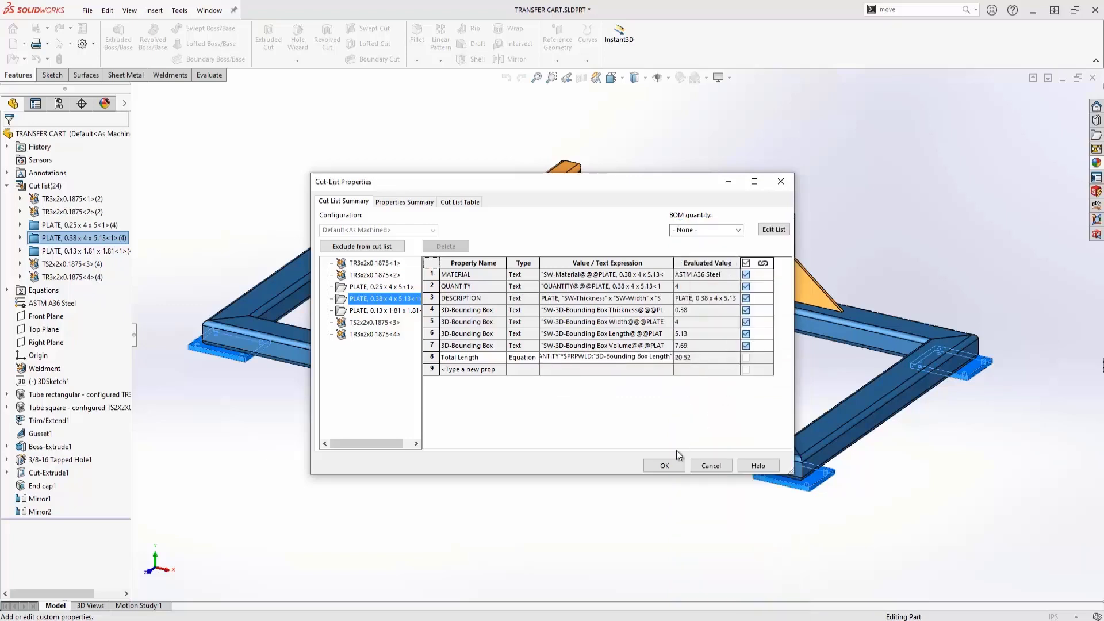
{"action": "left_click", "coordinate": [665, 467]}
{"action": "left_click", "coordinate": [685, 158]}
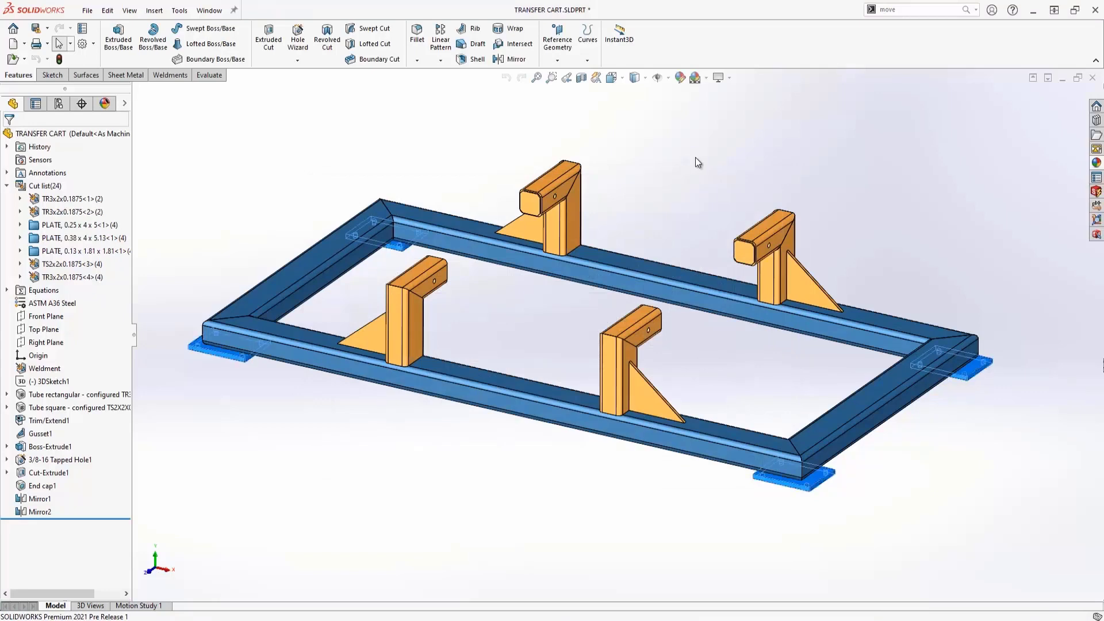
{"action": "key", "text": "ctrl+Tab"}
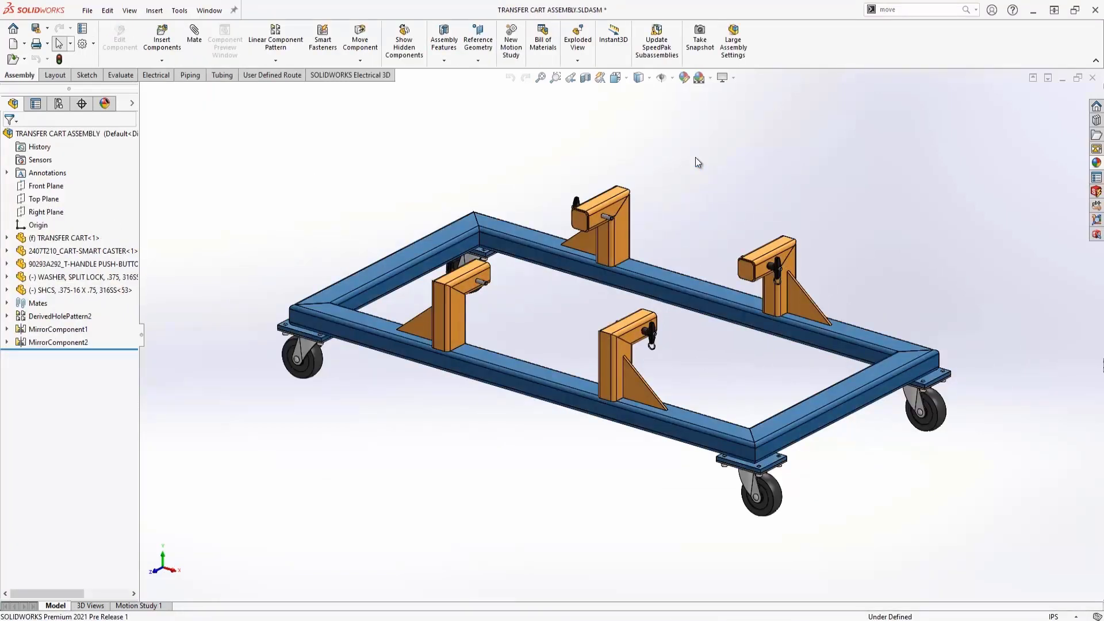